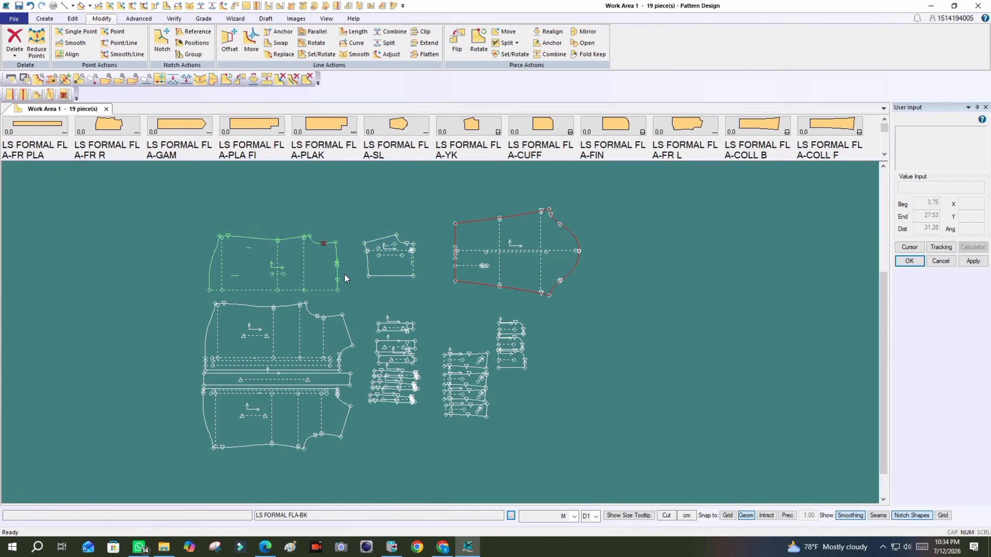
Shift the LS FORMAL FLA-SL sleeve piece slightly within the empty area beside the other shirt pieces
scroll(365, 242, down, 1)
scroll(624, 225, up, 7)
drag(435, 324, 411, 317)
scroll(524, 213, up, 3)
scroll(271, 325, down, 5)
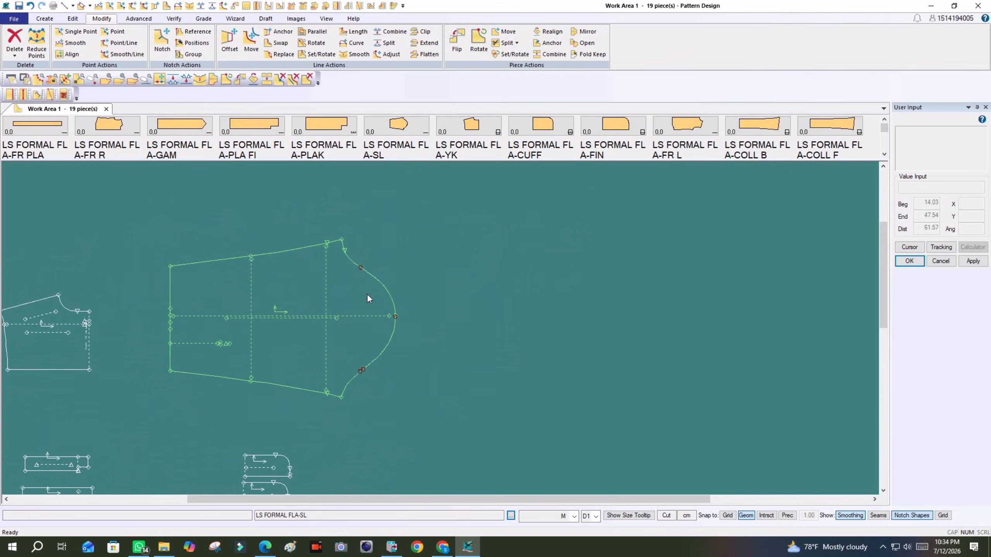
drag(349, 317, 355, 316)
drag(293, 329, 310, 328)
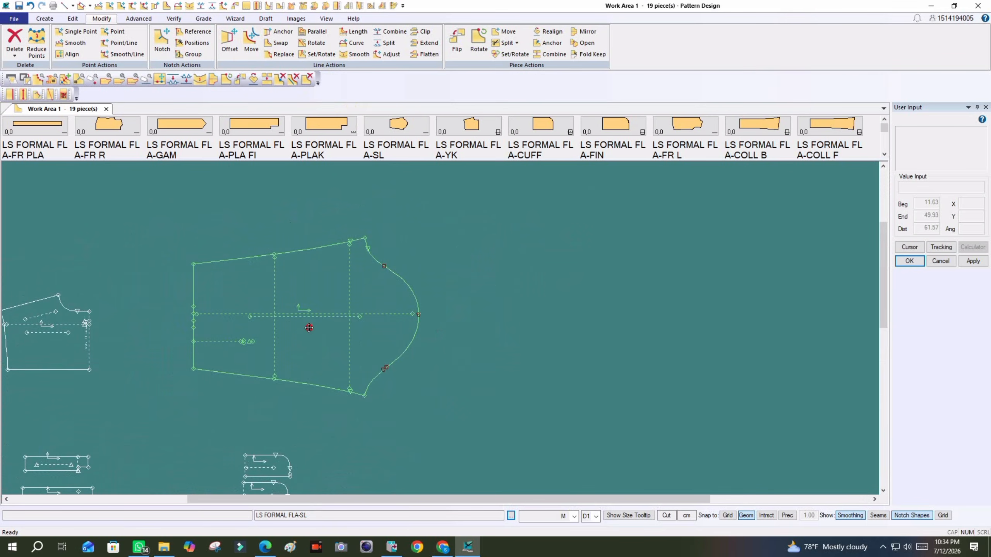
click(318, 81)
click(287, 97)
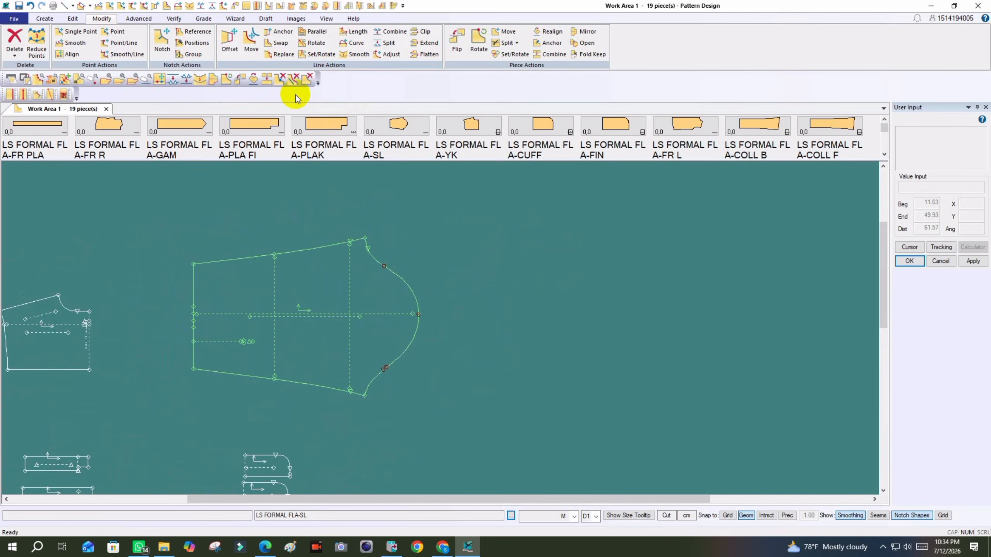
click(318, 80)
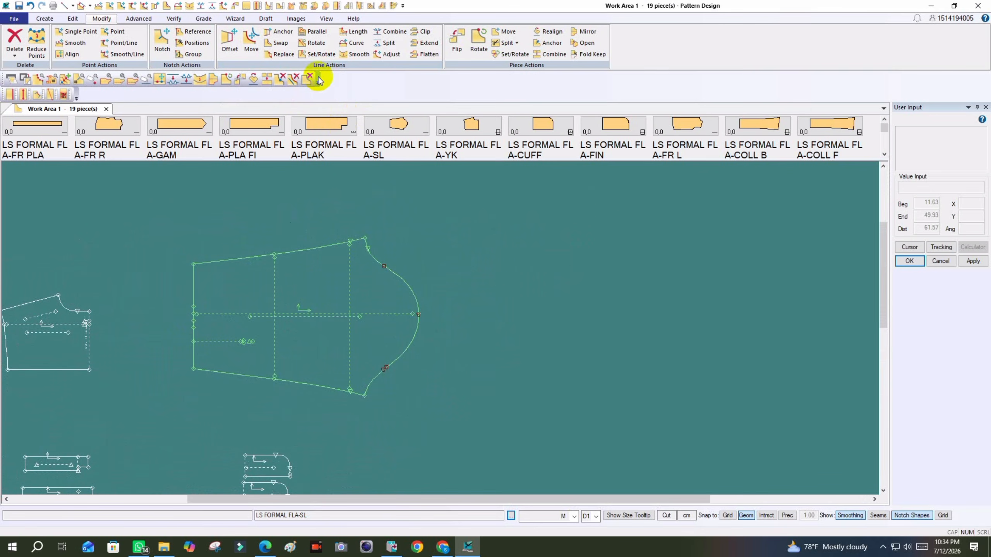
click(316, 77)
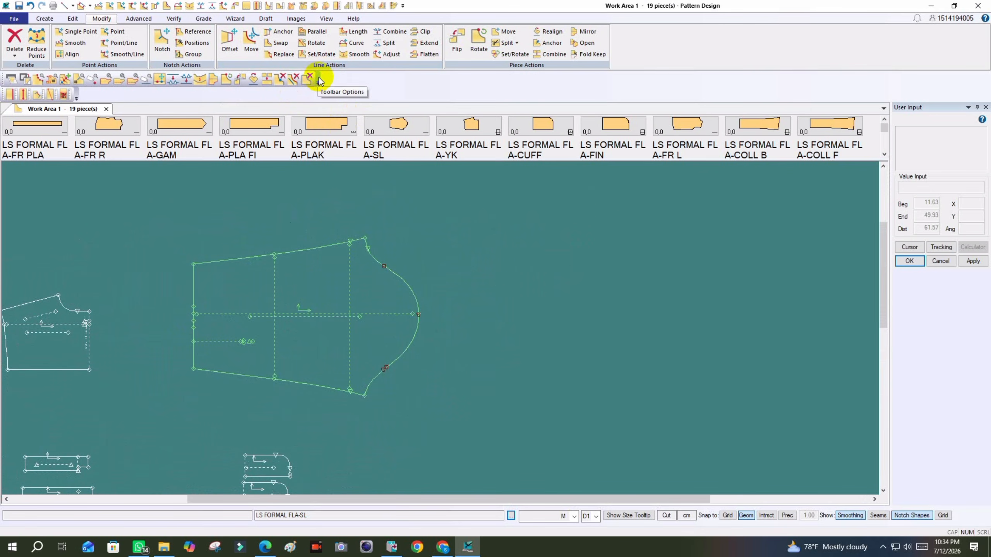
click(319, 81)
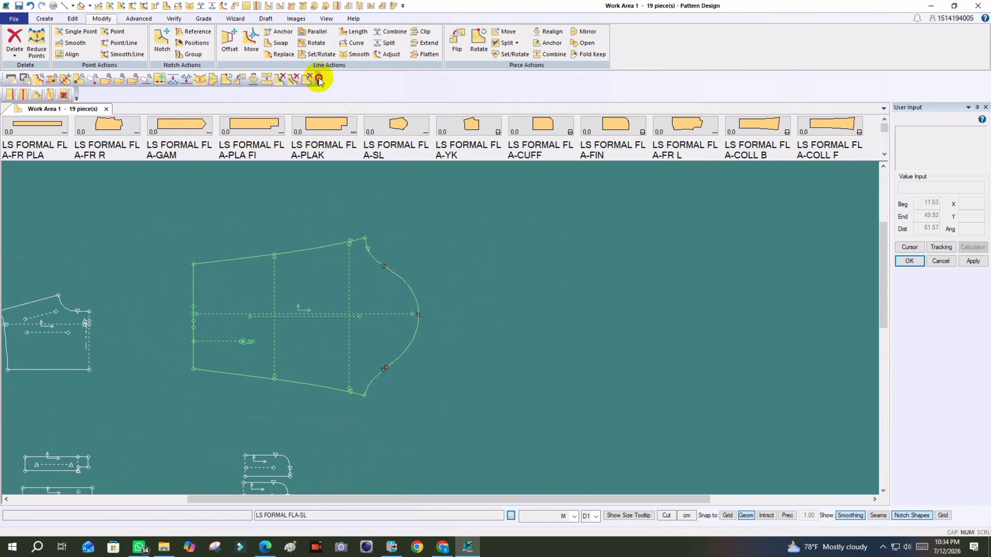
click(317, 79)
click(318, 81)
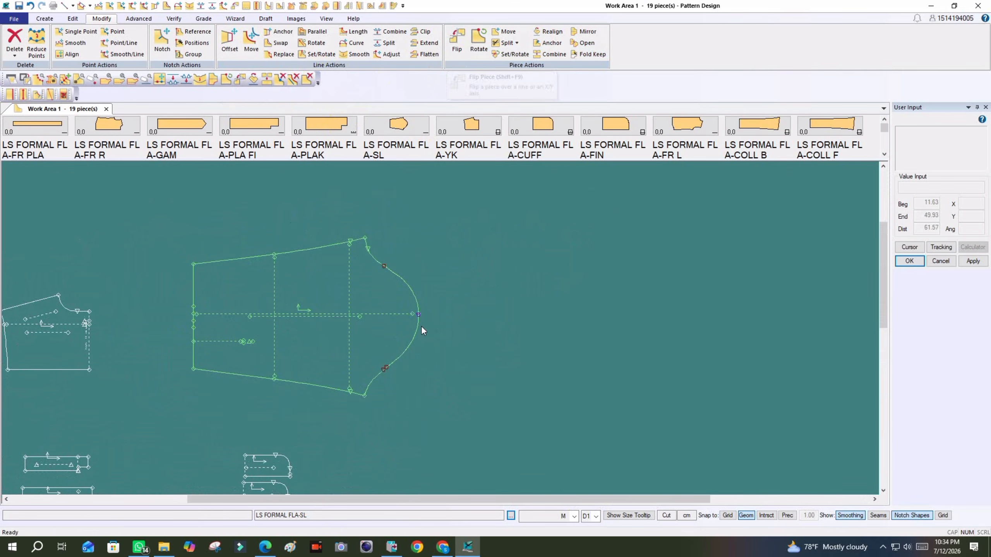
Copy the sleeve piece into the empty space beside the original and name the copy LS FORMAL FLA-SL1
drag(300, 334, 296, 321)
click(41, 19)
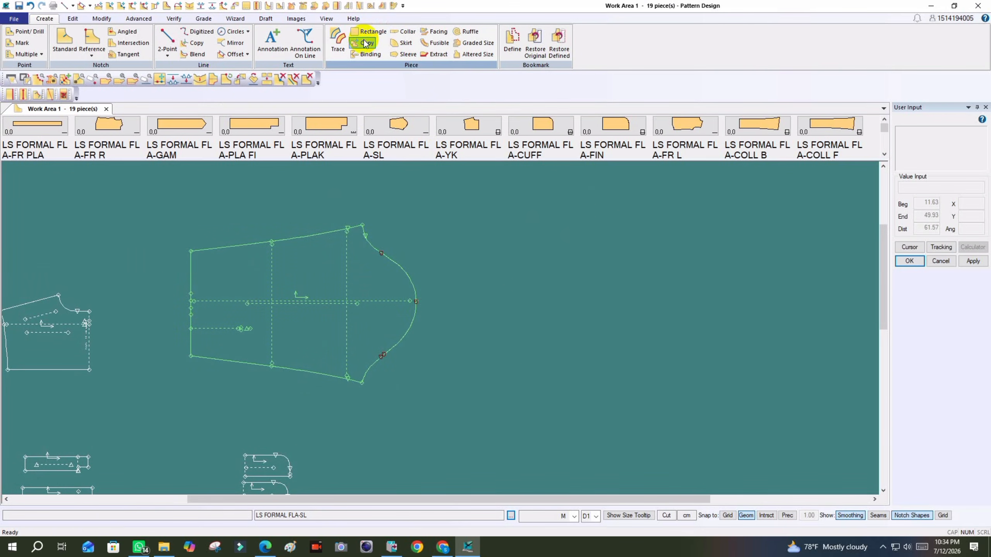
click(365, 43)
click(328, 331)
click(708, 299)
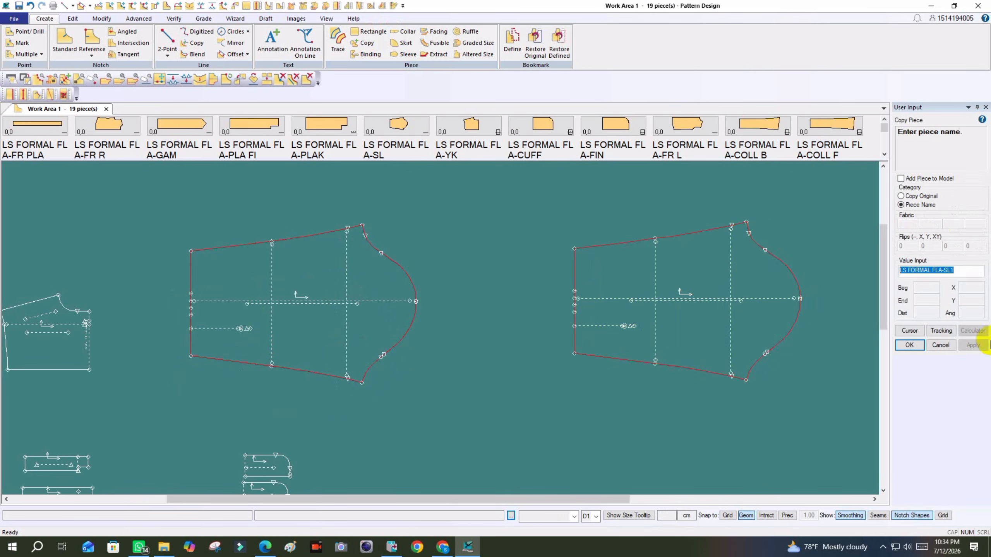
click(909, 345)
Reposition the original sleeve piece so it lies clear of the neighbouring pieces and the copied sleeve
scroll(304, 289, up, 3)
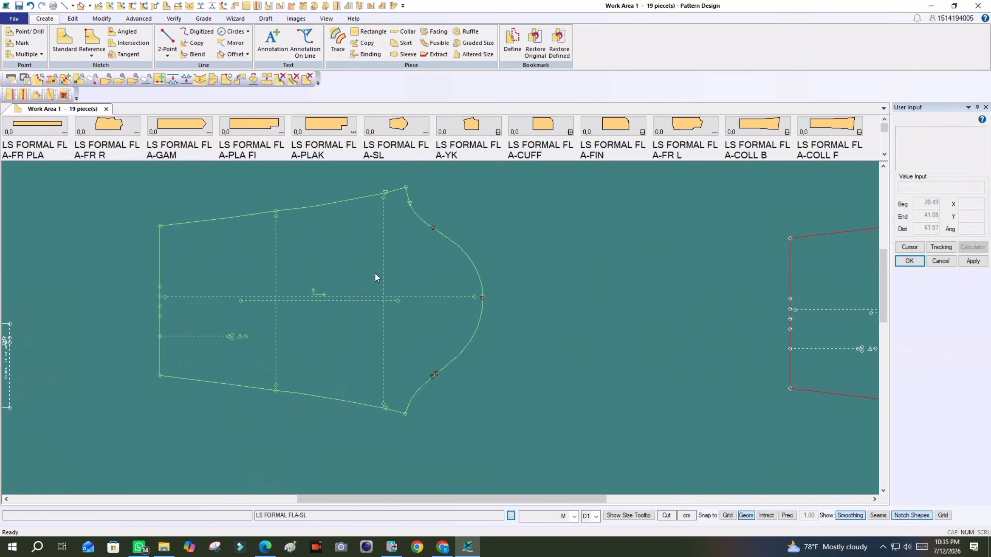
drag(343, 279, 325, 297)
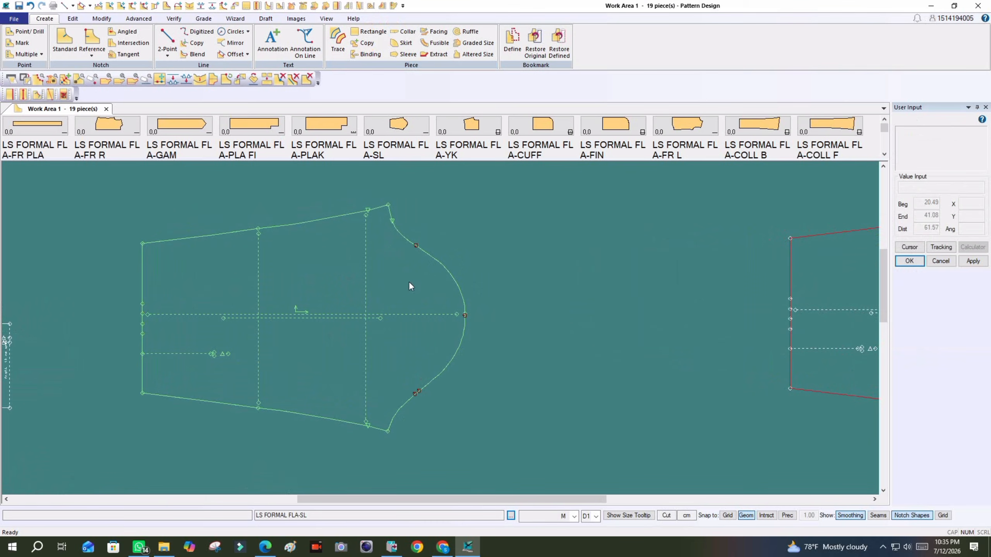
drag(445, 263, 431, 262)
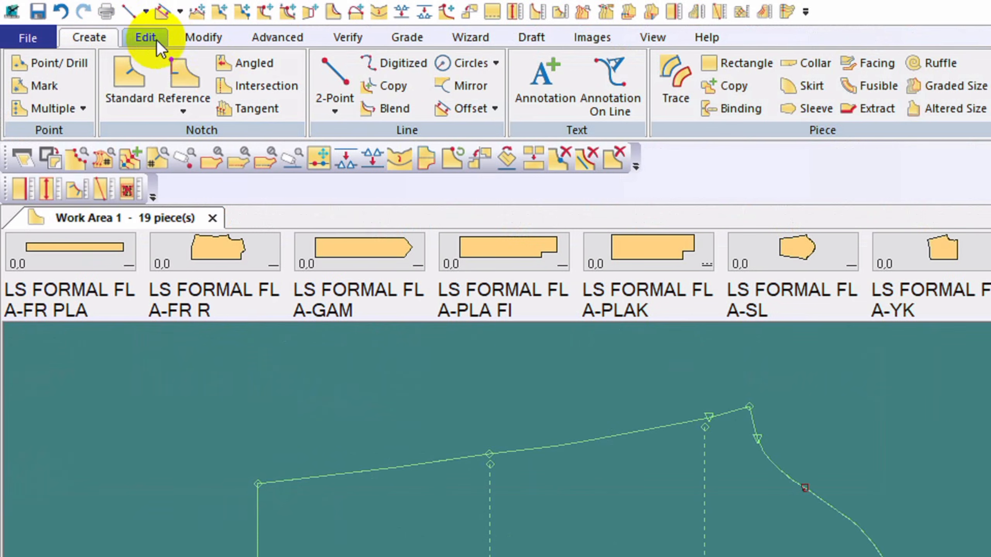
click(304, 37)
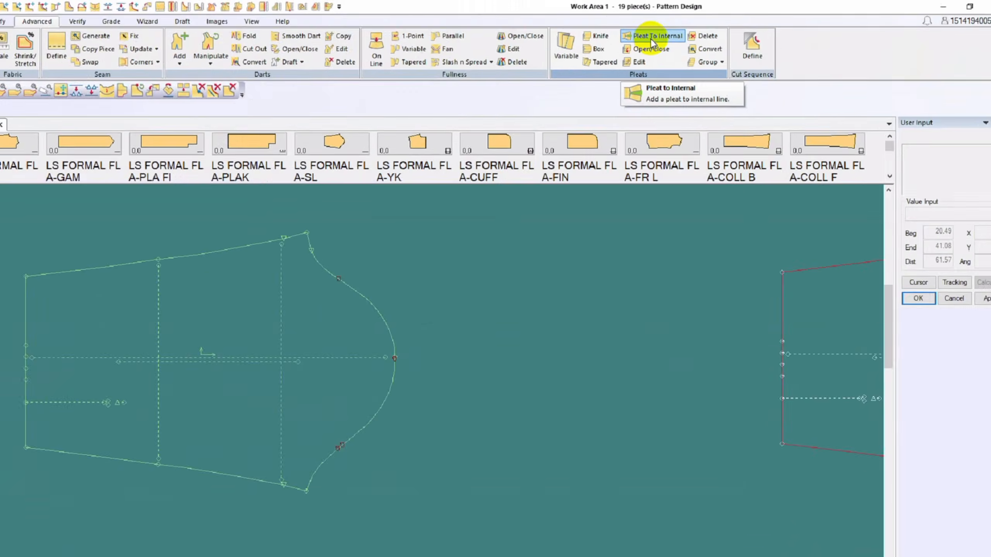
click(506, 65)
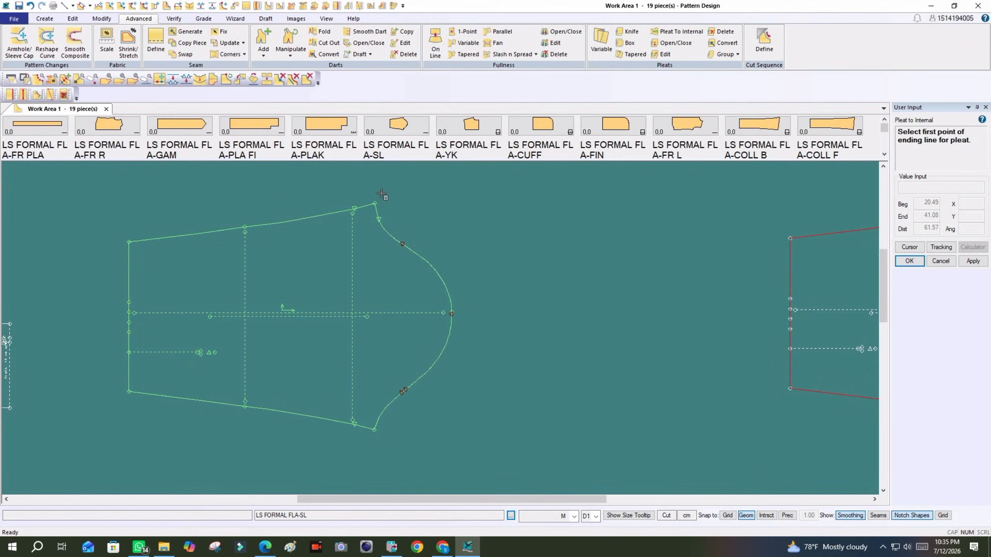
scroll(431, 213, down, 1)
scroll(360, 276, up, 2)
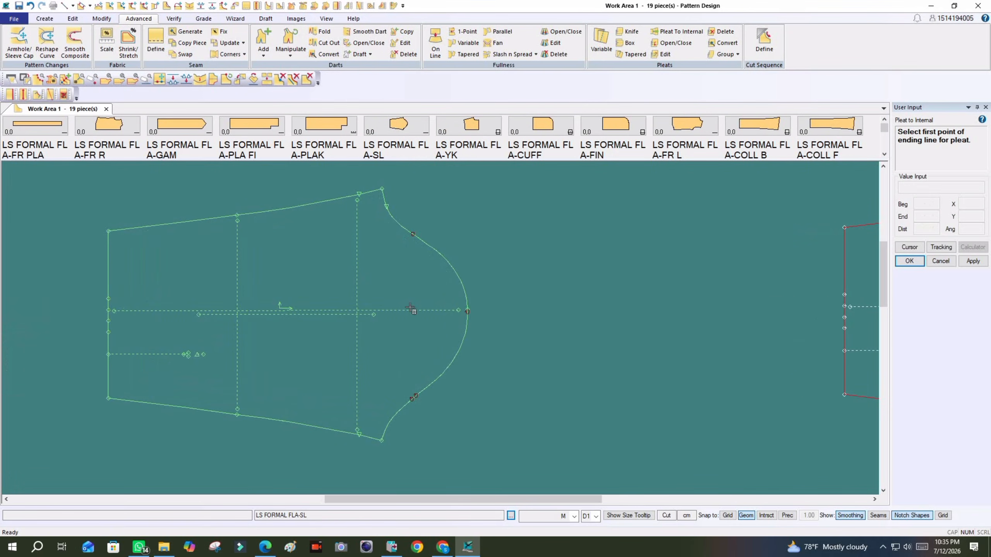
click(290, 208)
click(295, 421)
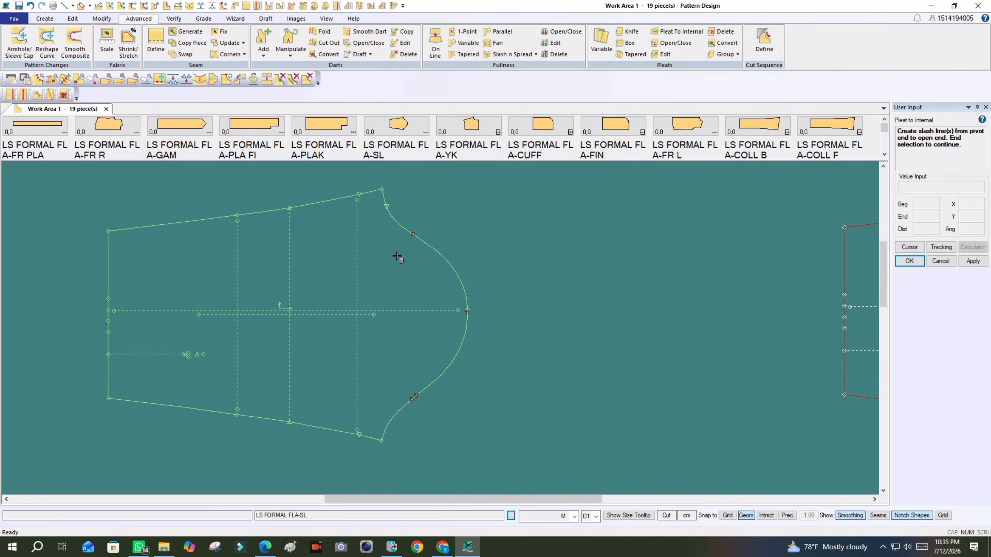
click(289, 232)
click(404, 229)
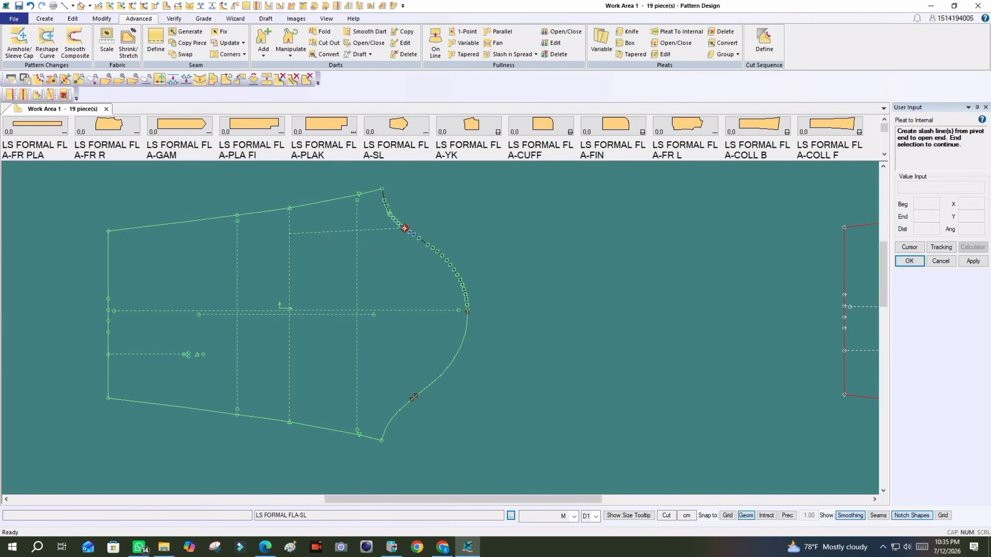
click(289, 265)
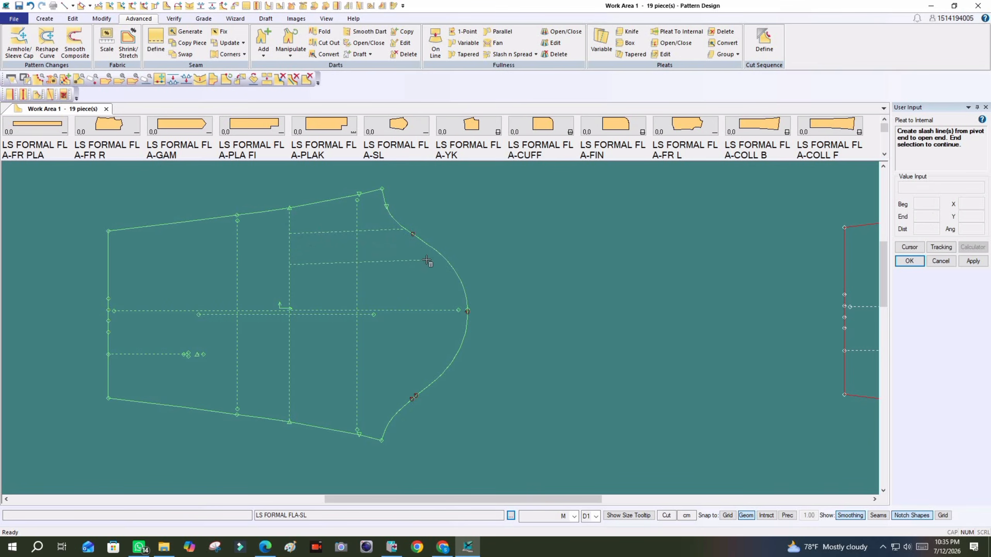
click(448, 261)
click(290, 302)
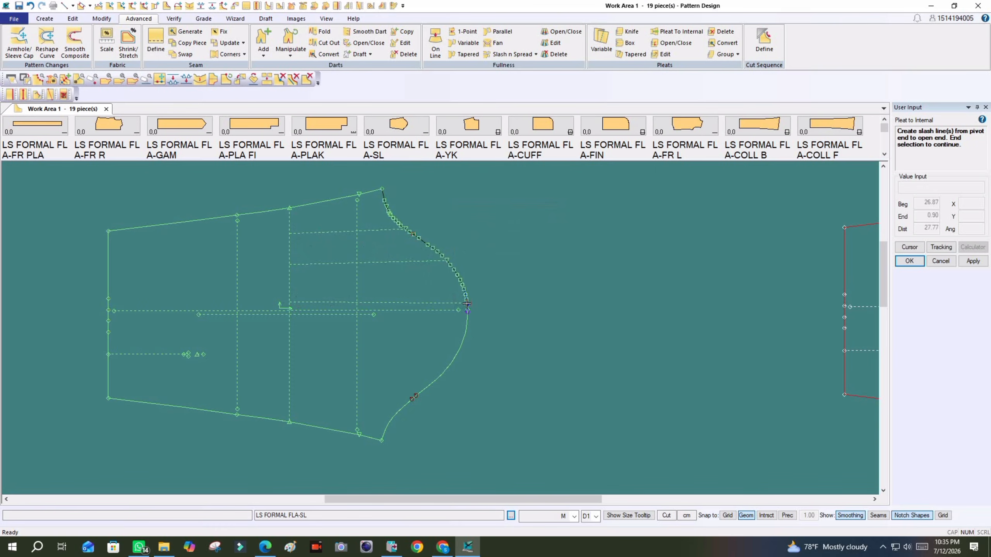
click(466, 304)
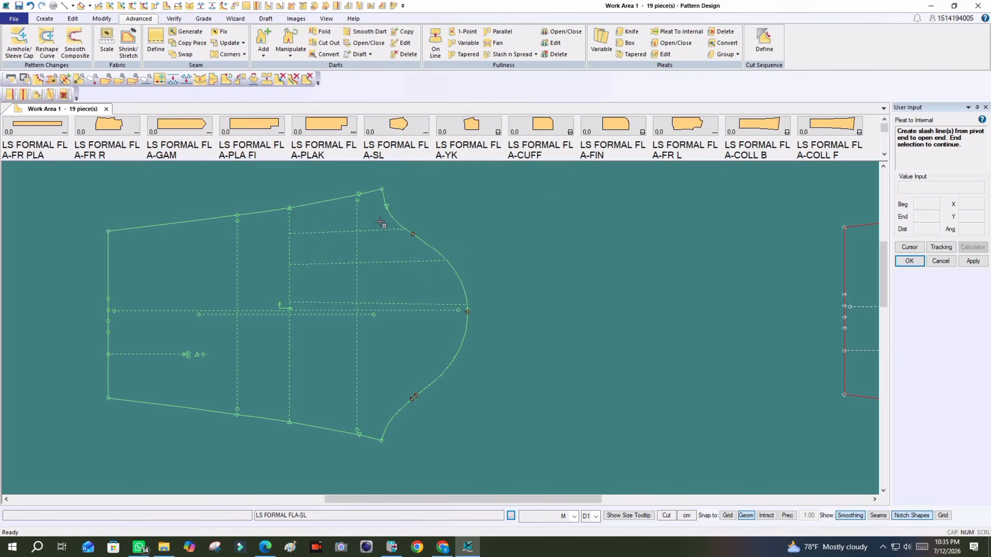
right_click(490, 228)
click(482, 238)
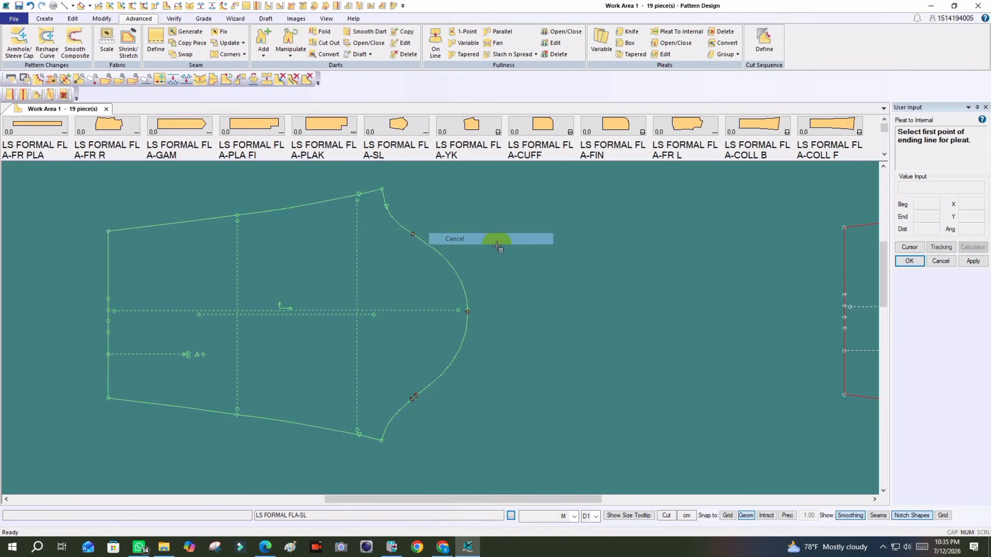
Start Pleat To Internal and draw the pleat's ending line across the original sleeve, between its two crosswise internal lines
click(685, 32)
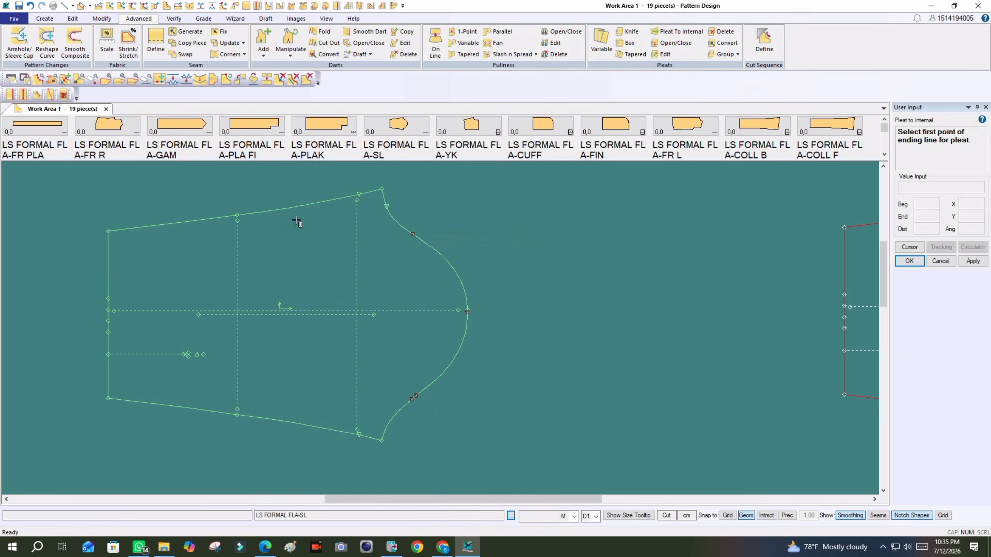
click(290, 209)
click(299, 424)
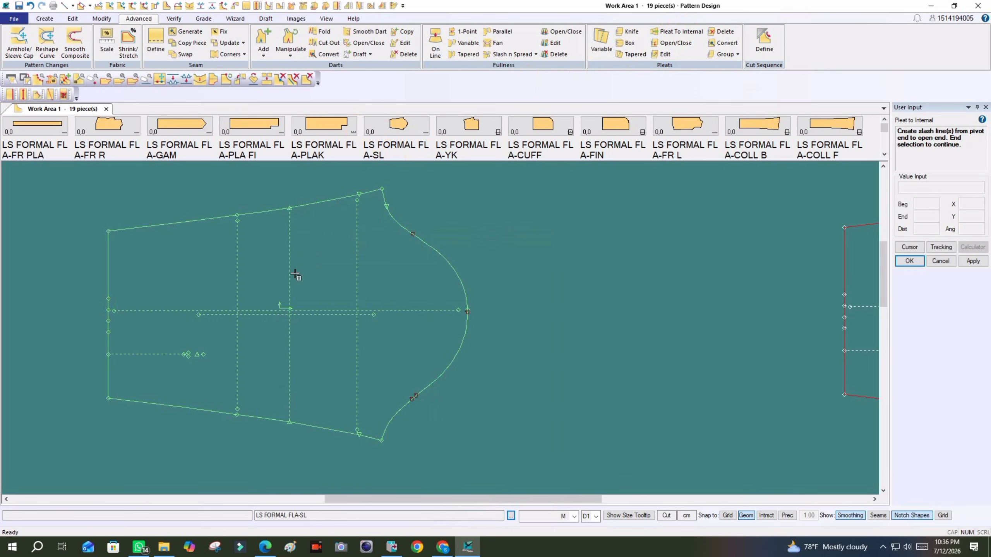
Draw six slash lines fanning from the ending line to the sleeve cap curve, distributed along the cap, and end the slash line selection
click(291, 253)
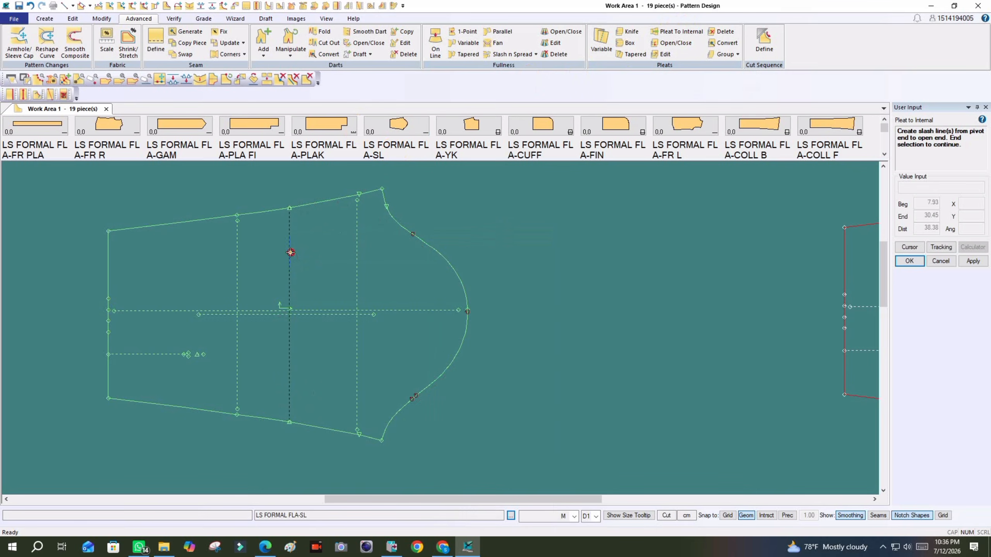
click(390, 218)
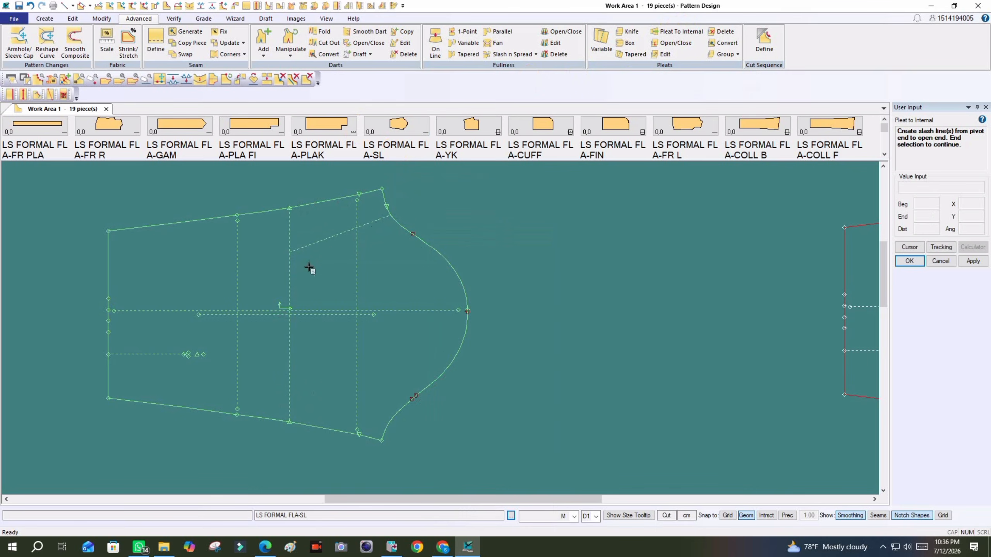
click(289, 280)
click(447, 260)
click(466, 308)
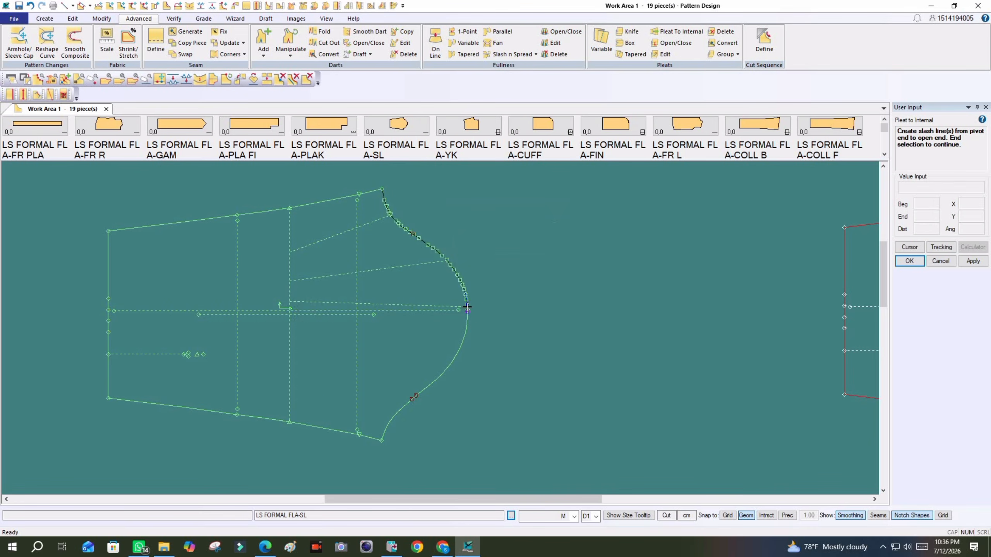
click(290, 327)
click(460, 348)
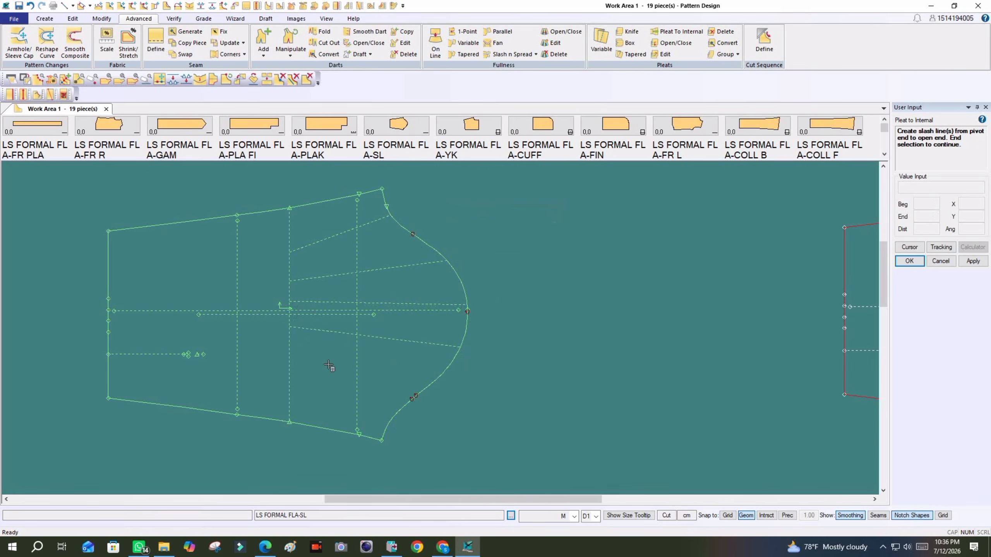
click(289, 345)
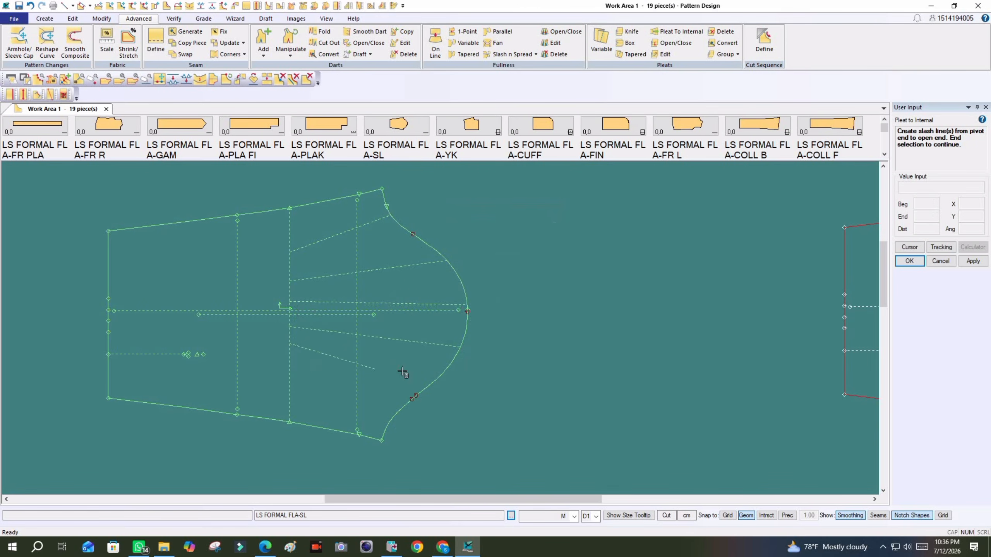
click(426, 386)
click(290, 378)
click(397, 410)
right_click(355, 233)
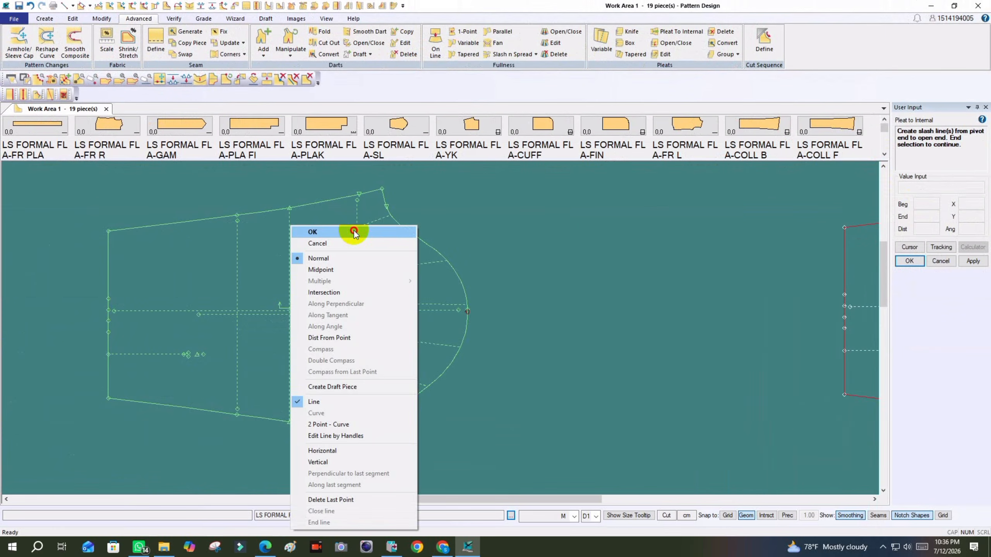
click(354, 232)
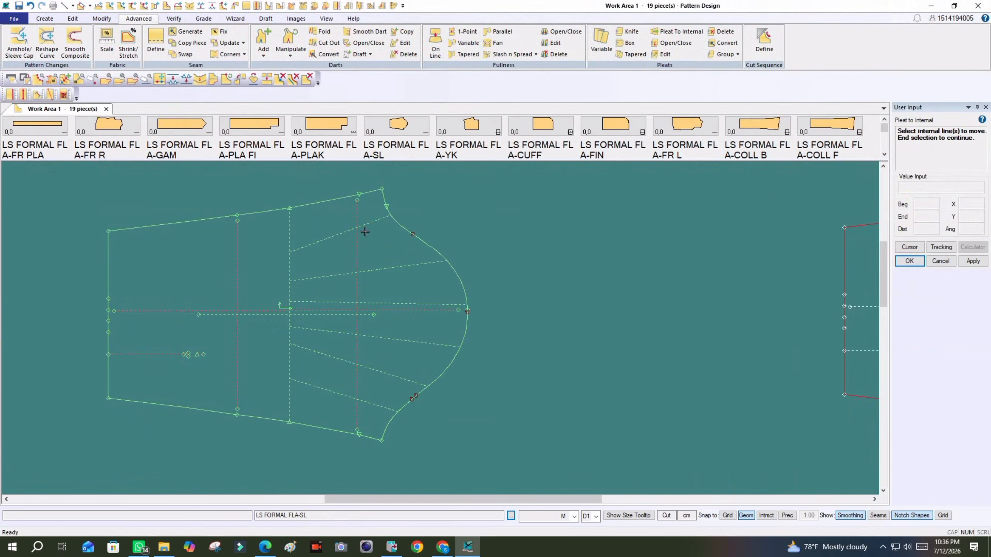
Keep the preselected internal lines to move and set the spread distance of the first slash line to 2 cm
right_click(380, 235)
click(380, 236)
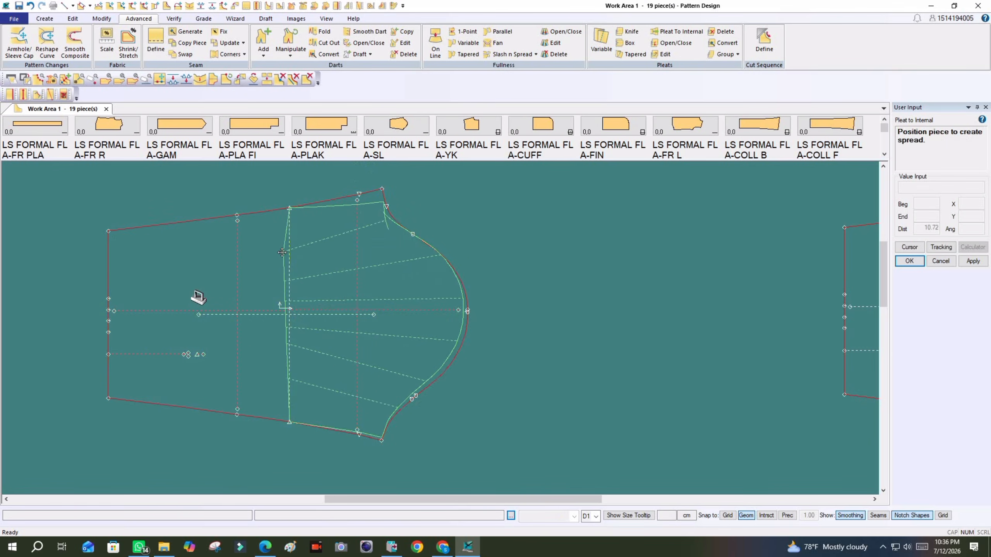
click(295, 244)
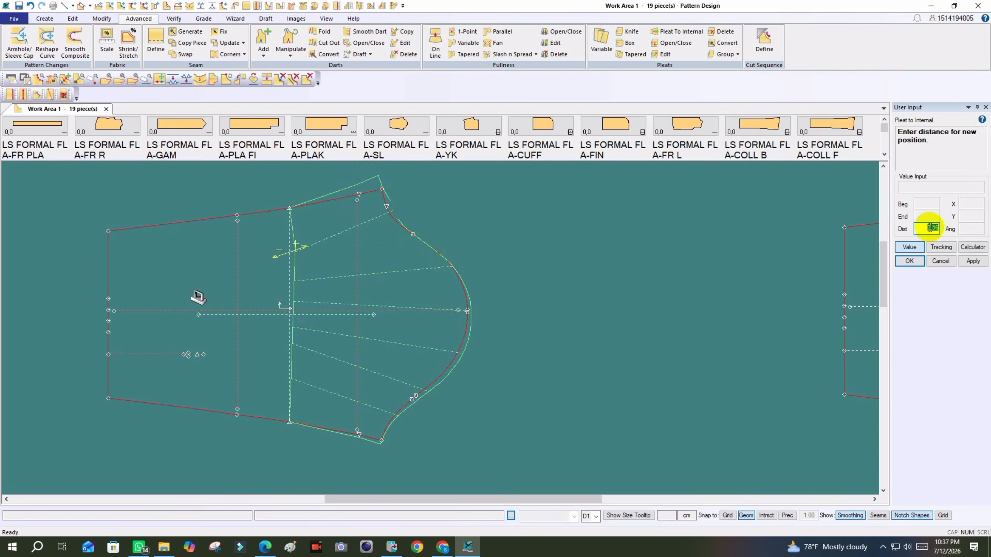
text(2)
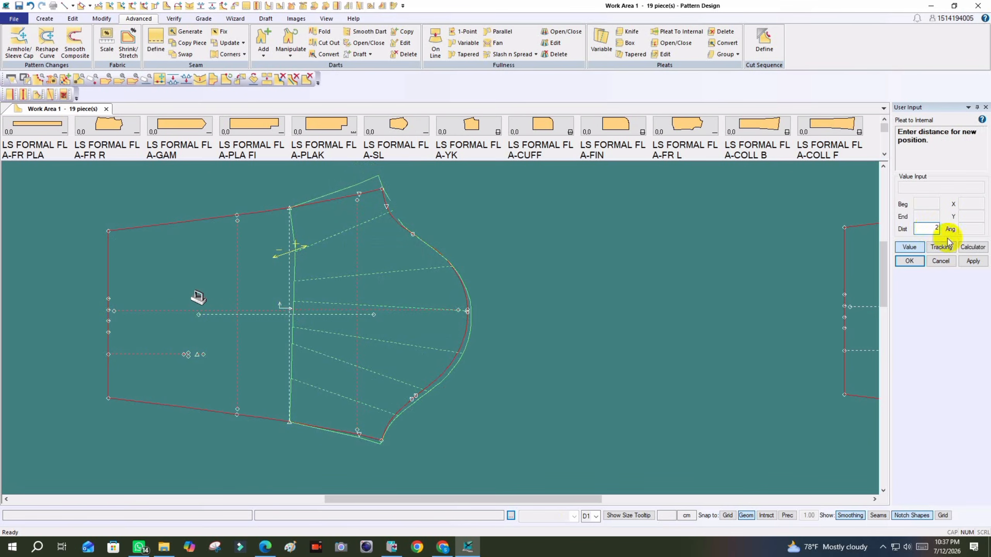
click(970, 262)
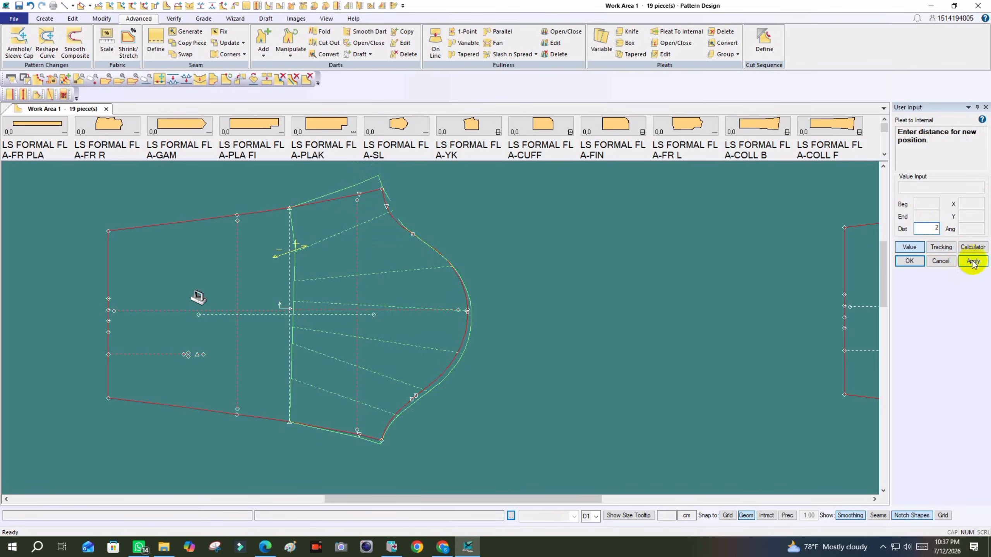
click(908, 262)
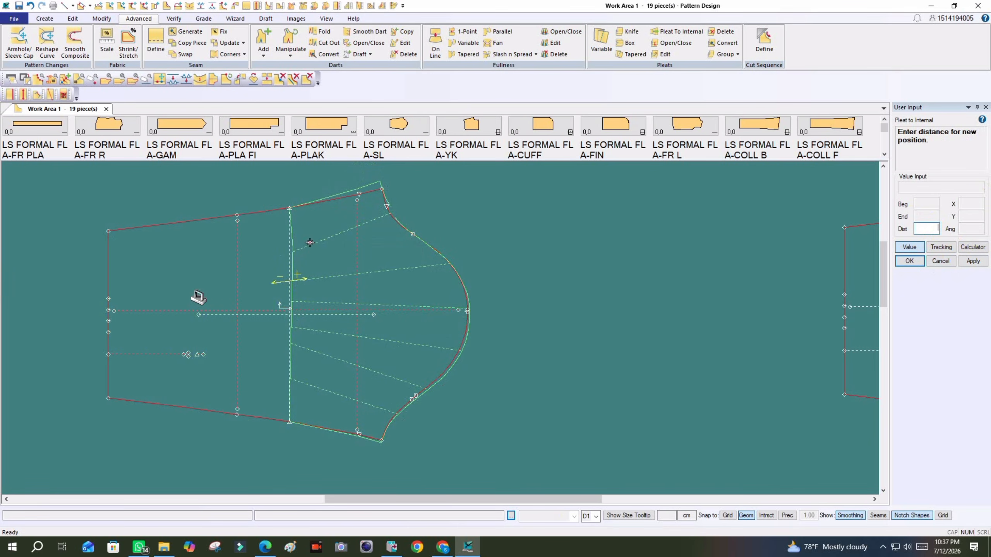
Set the spread distance of each of the remaining five slash lines to 2 cm
text(2)
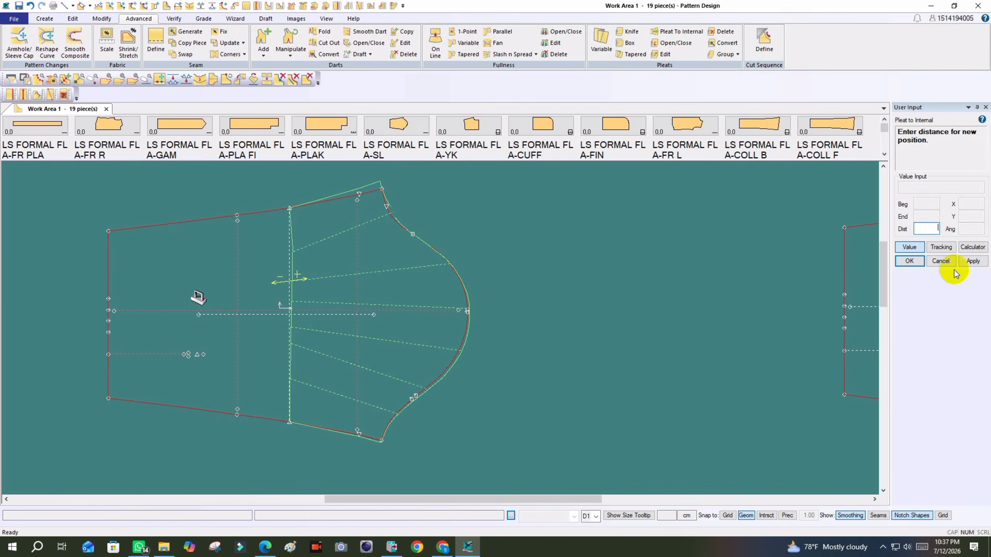
click(909, 261)
text(2)
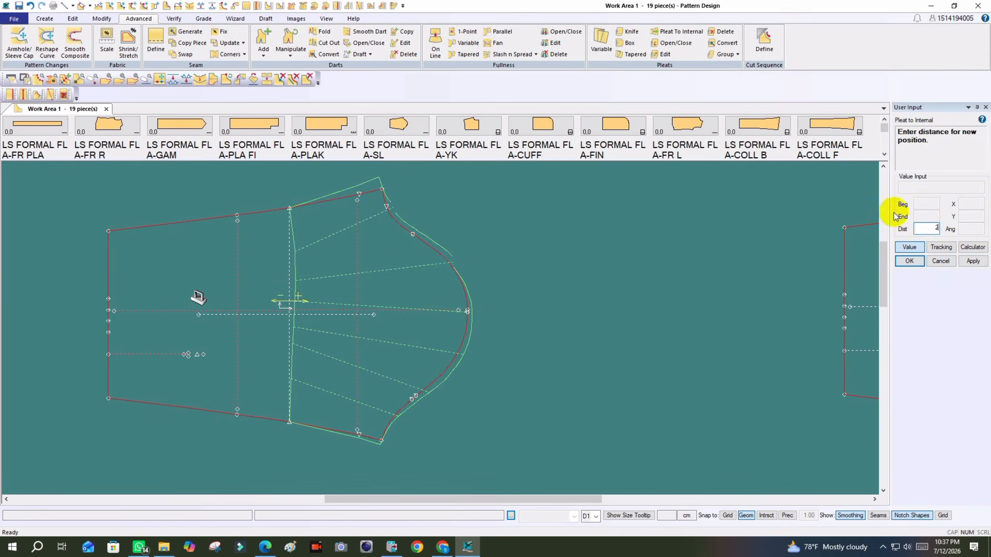
click(971, 260)
click(909, 260)
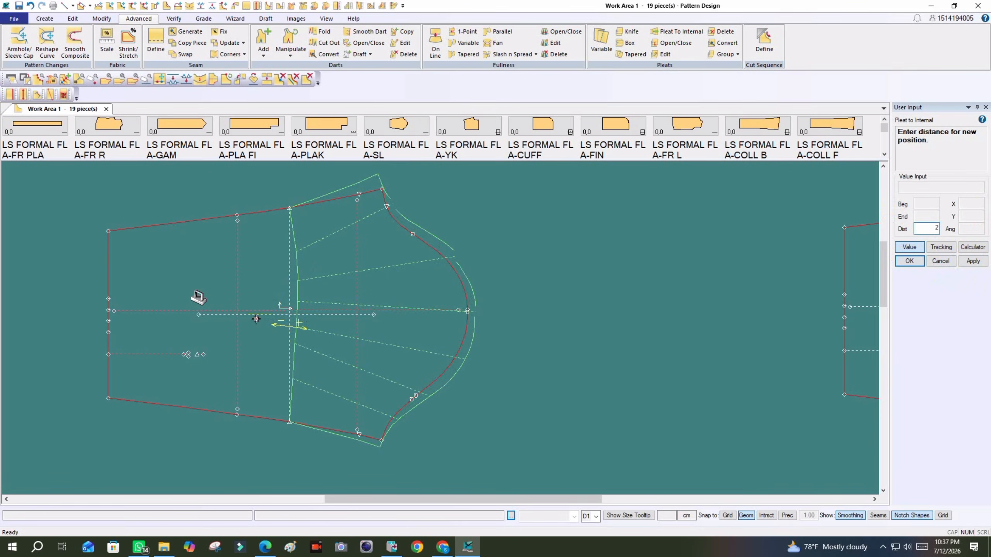
click(972, 261)
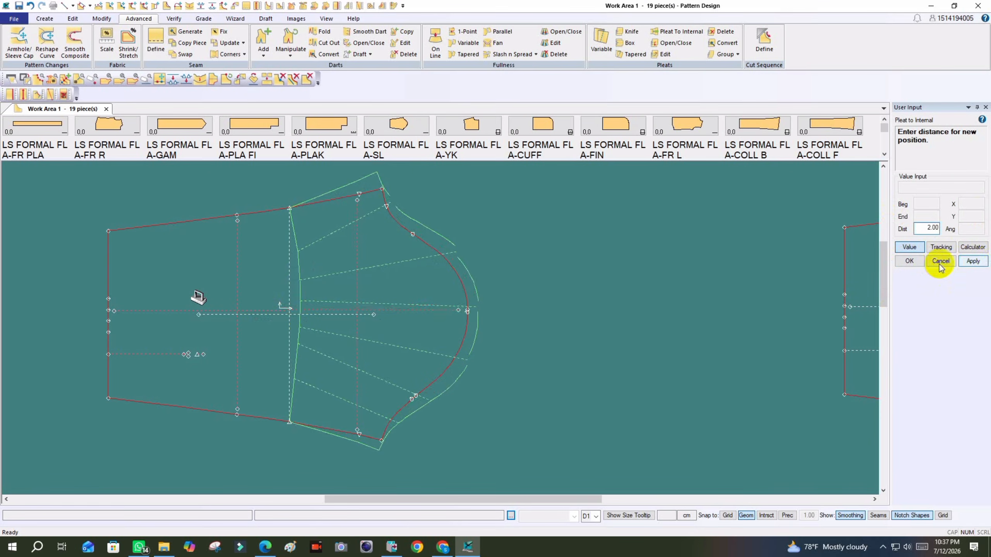
click(909, 262)
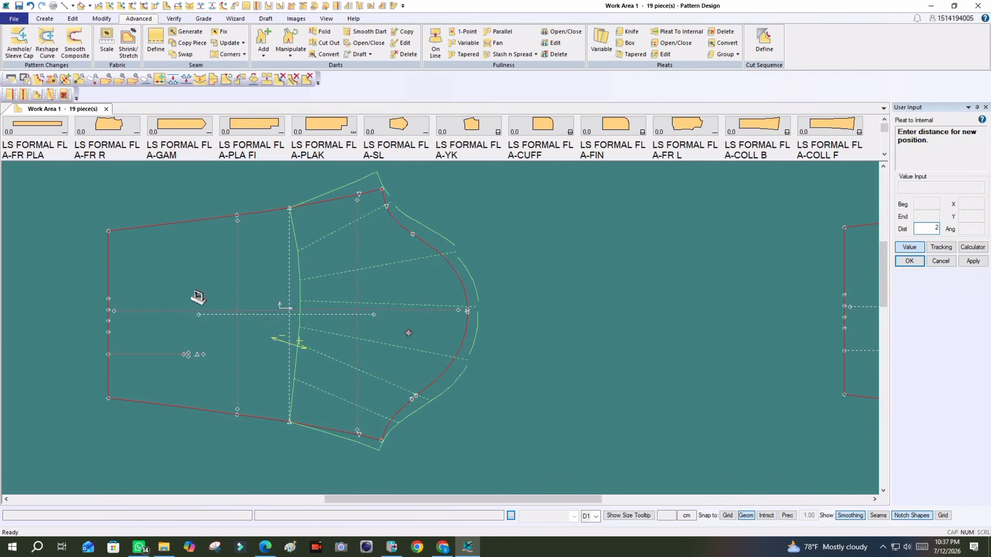
text(2)
click(972, 261)
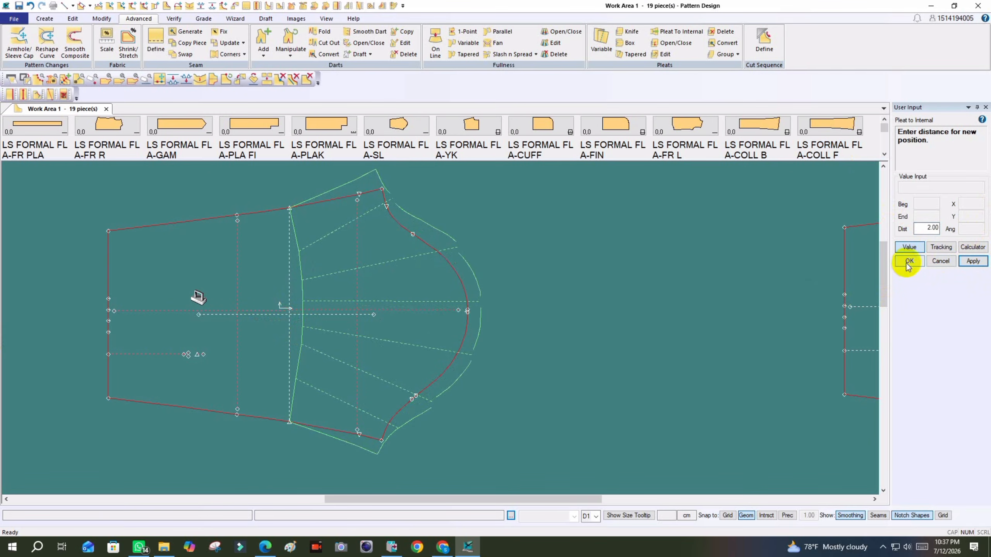
click(907, 261)
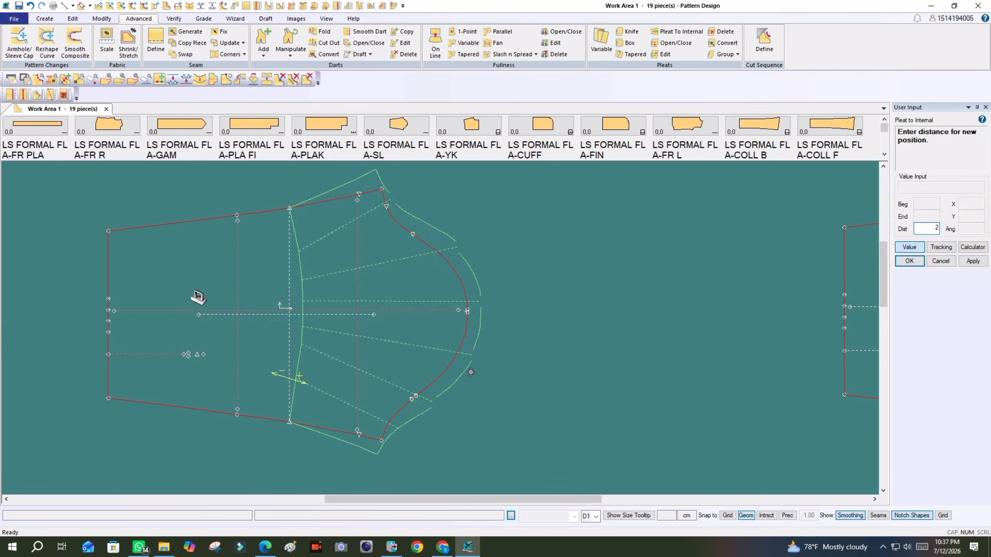
click(973, 261)
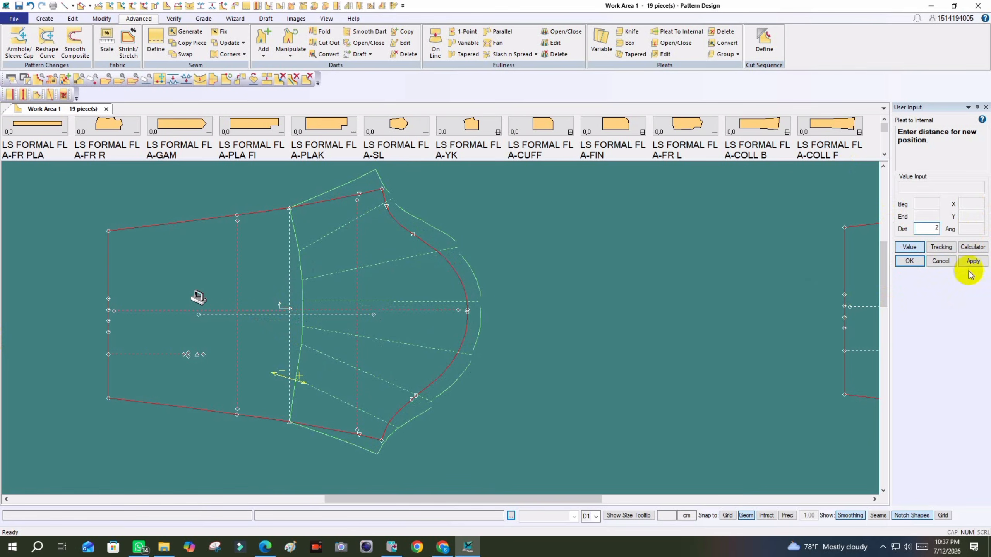
click(908, 262)
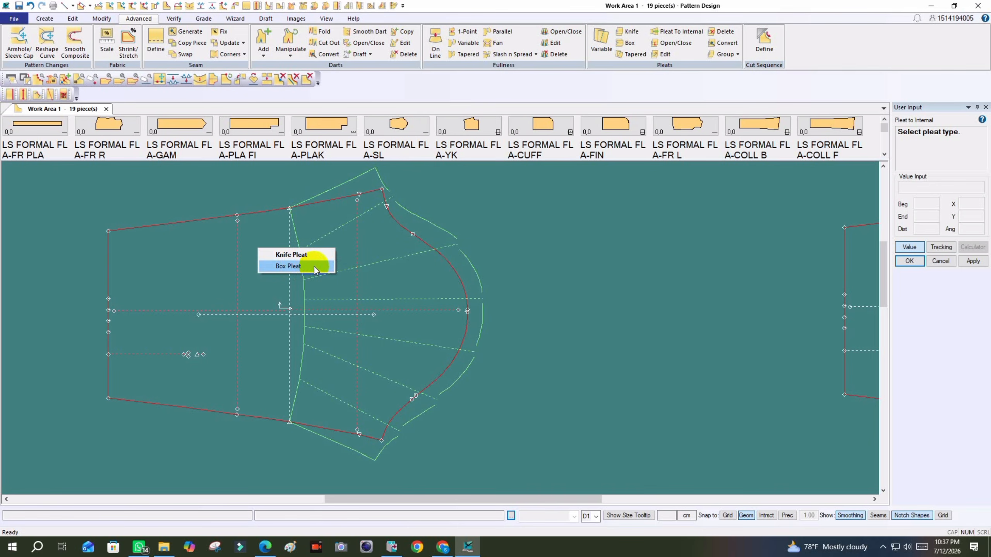
Try to define the sleeve cap pleats as Knife Pleat by confirming the lay side without picking a side on the piece
click(288, 258)
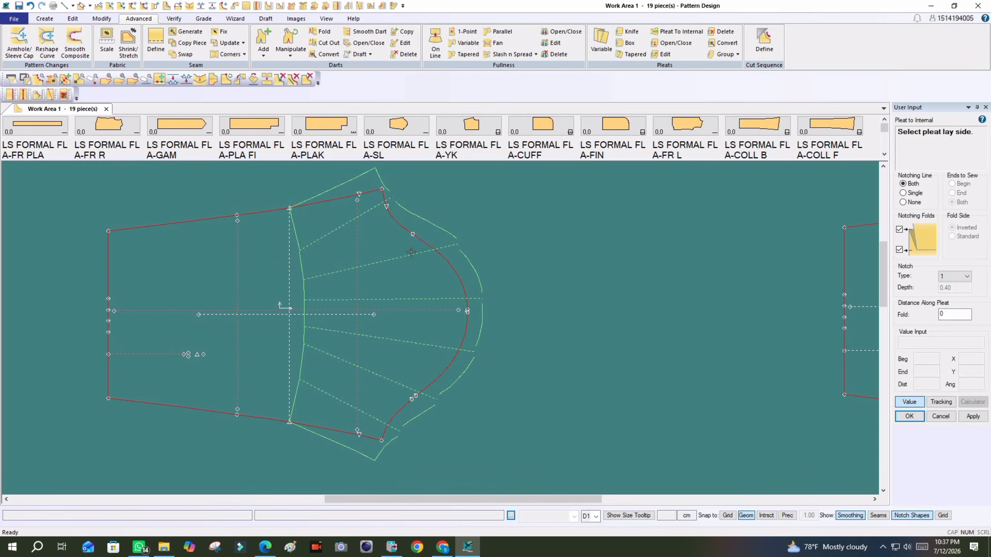
click(908, 416)
click(290, 254)
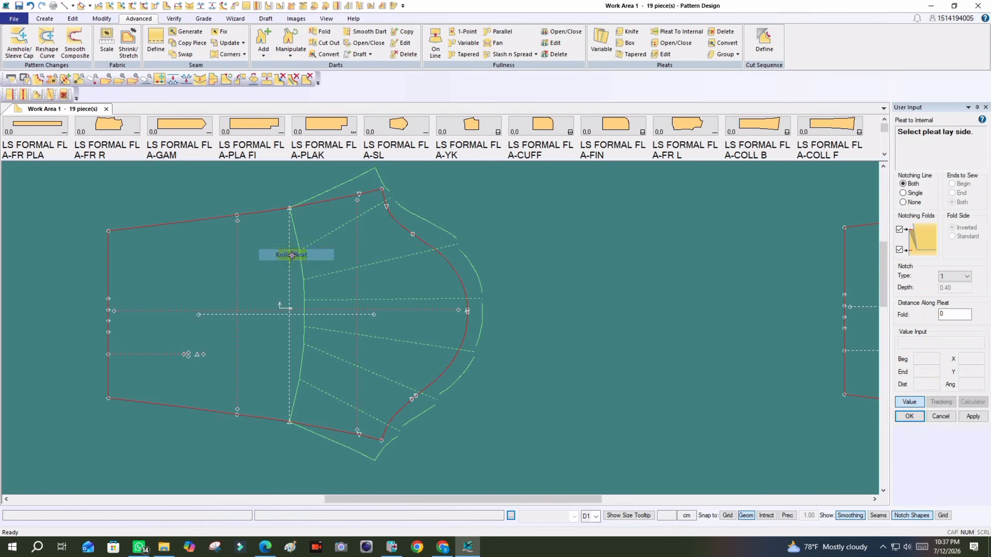
click(908, 416)
click(292, 253)
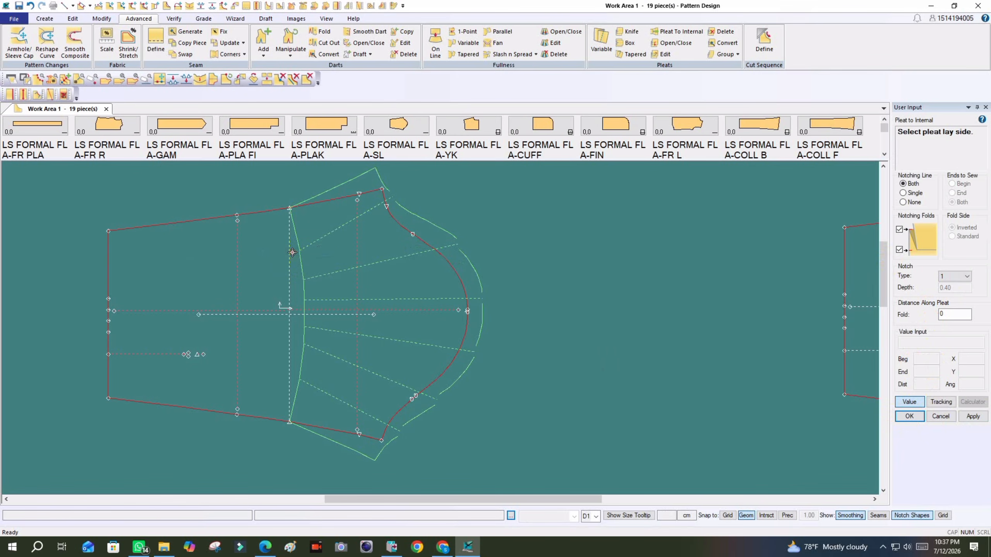
click(908, 417)
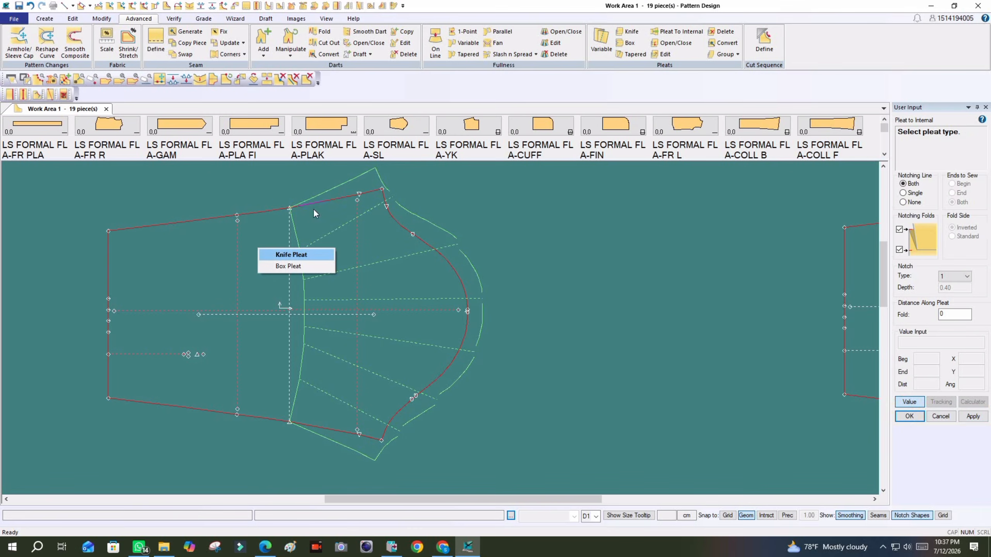
click(284, 255)
click(908, 416)
click(291, 254)
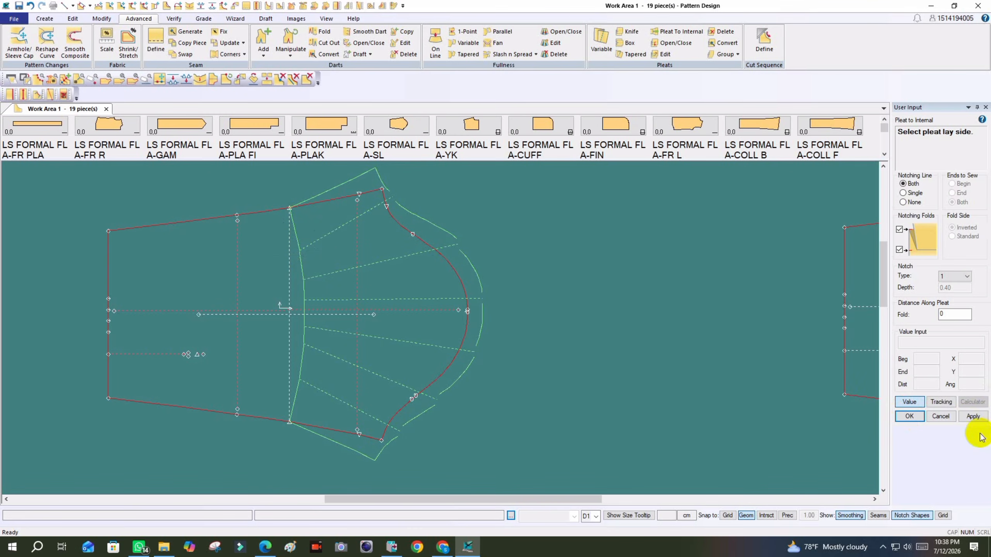
click(909, 417)
click(302, 259)
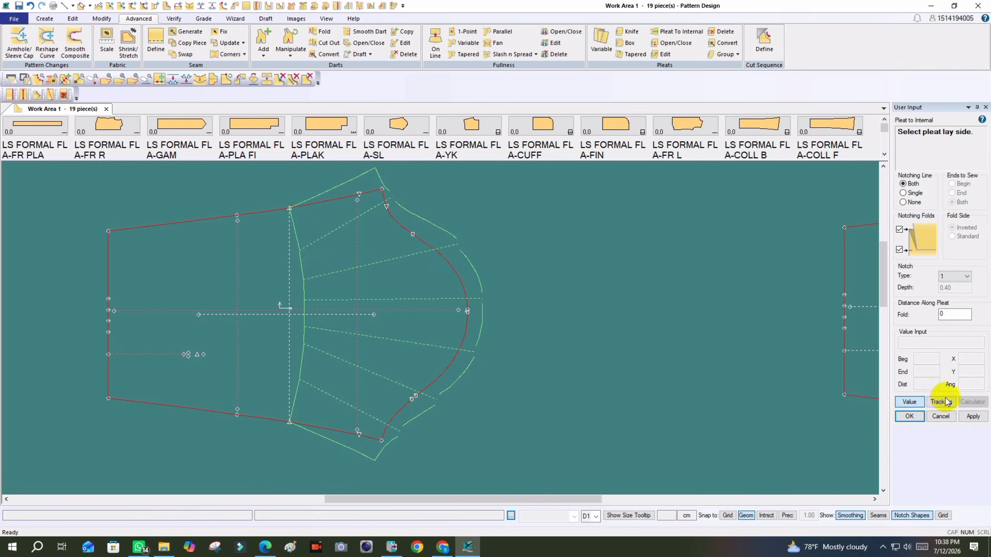
click(908, 417)
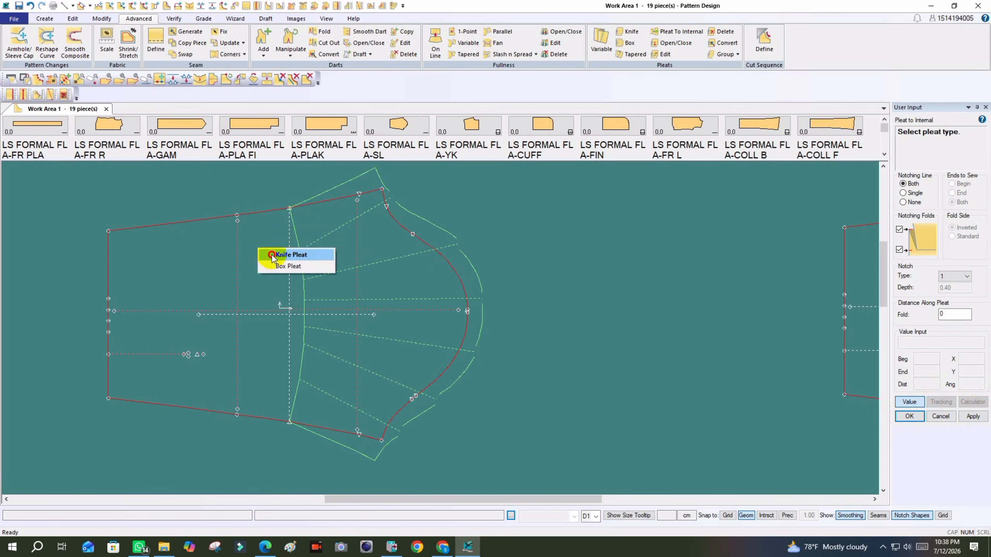
click(286, 256)
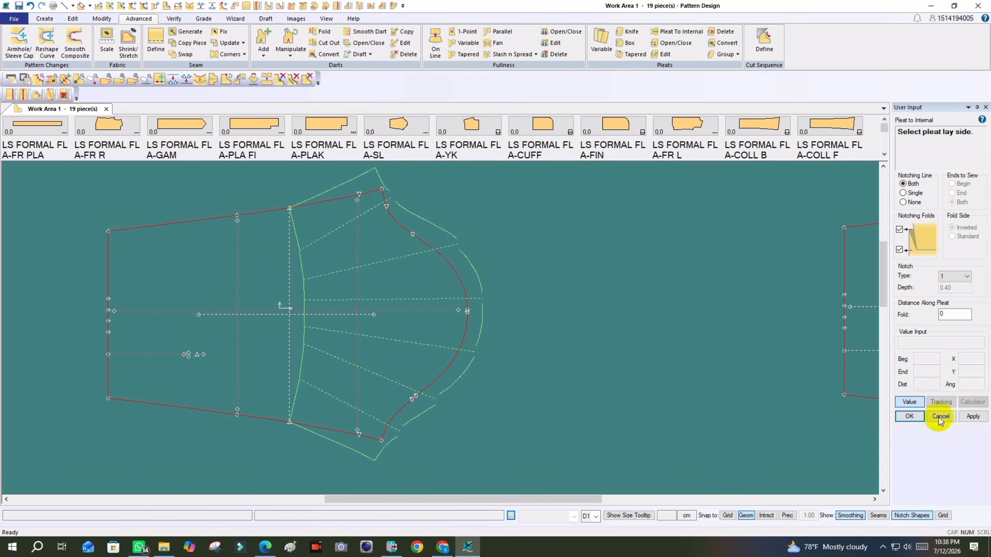
click(908, 416)
Make the slash line pleats Knife Pleats, picking each lay side on the sleeve cap between the second and third slash lines
click(297, 253)
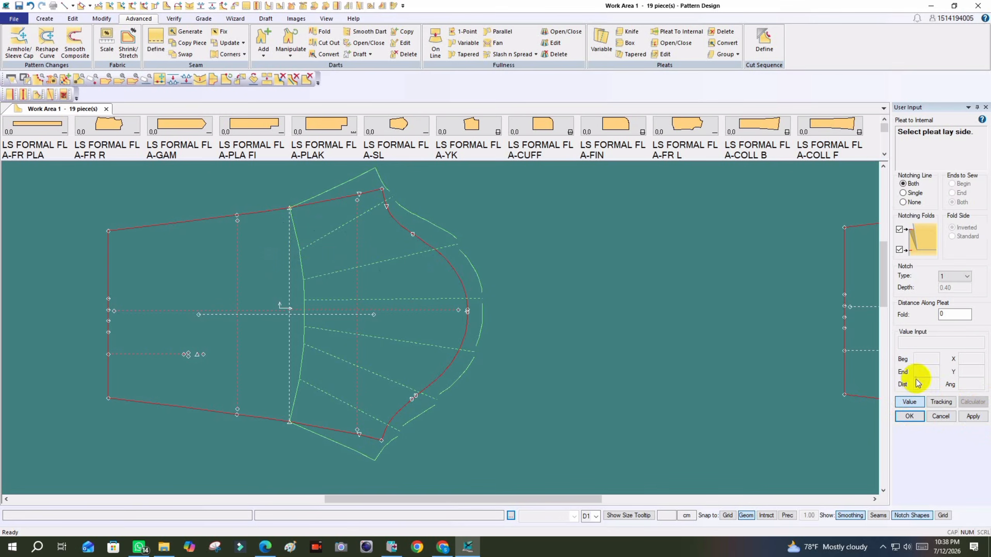
click(425, 277)
click(424, 278)
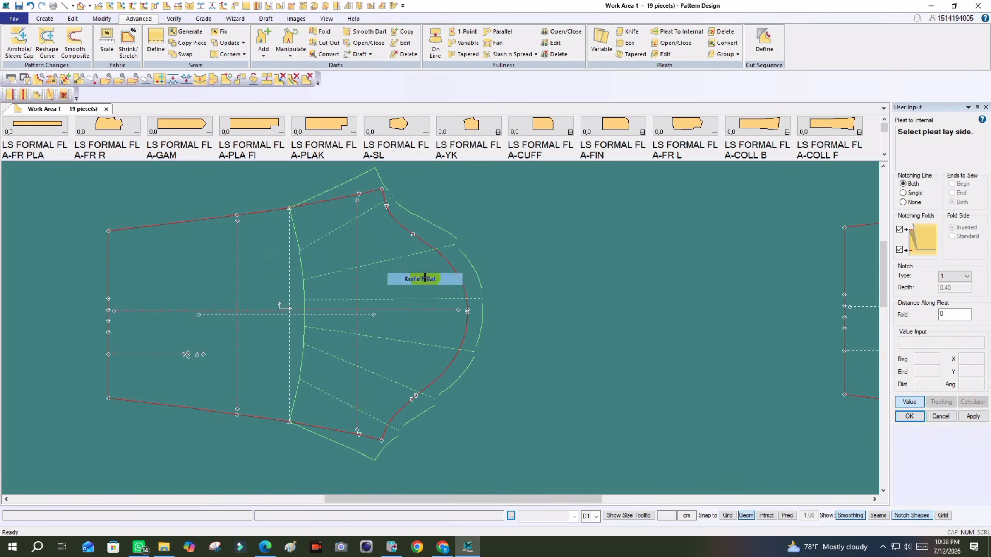
click(425, 277)
click(419, 278)
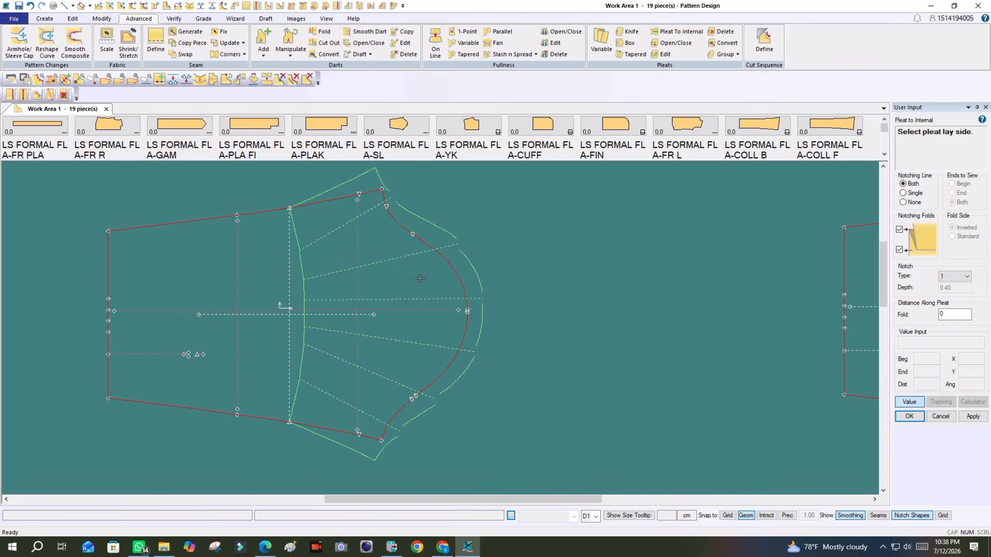
click(418, 284)
click(415, 281)
click(415, 285)
click(414, 281)
click(414, 282)
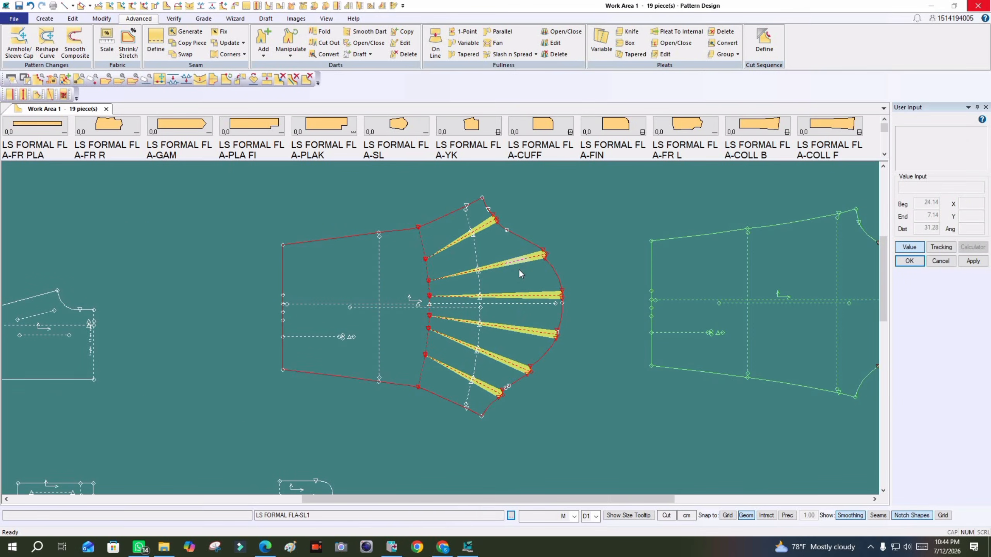
Reposition the pleated sleeve beside the unpleated sleeve and briefly consult the cap sleeve page of the patternmaking PDF in Edge
click(613, 286)
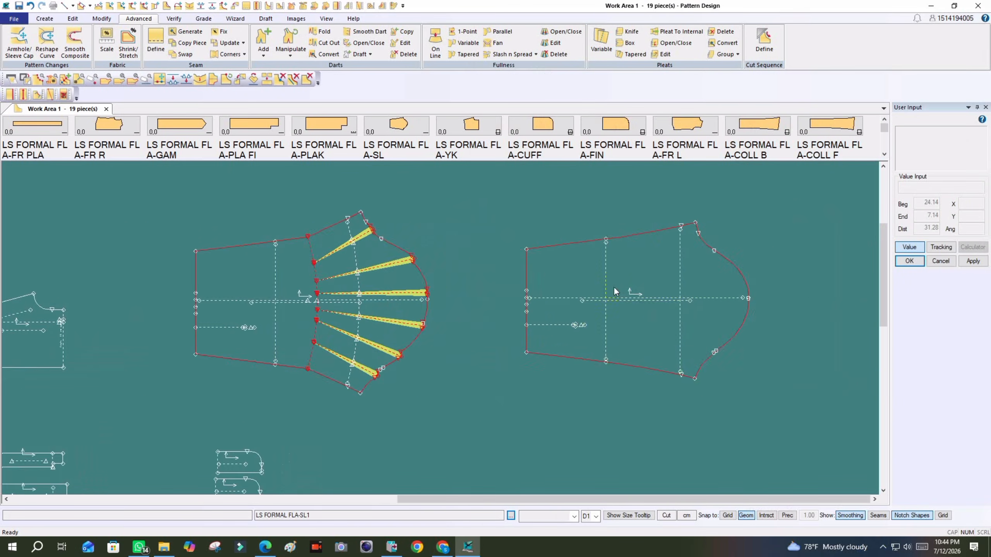
scroll(390, 252, up, 3)
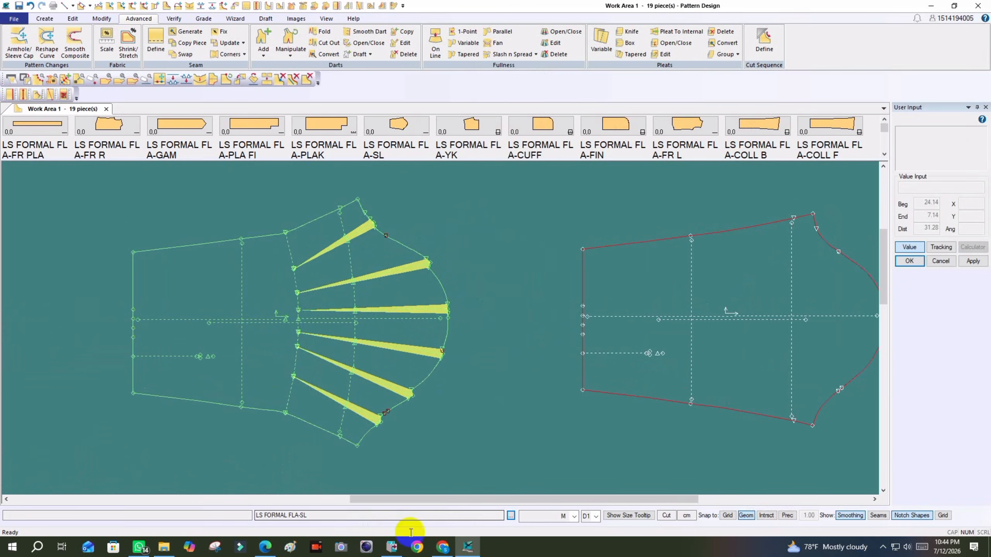
drag(303, 309, 337, 294)
click(265, 547)
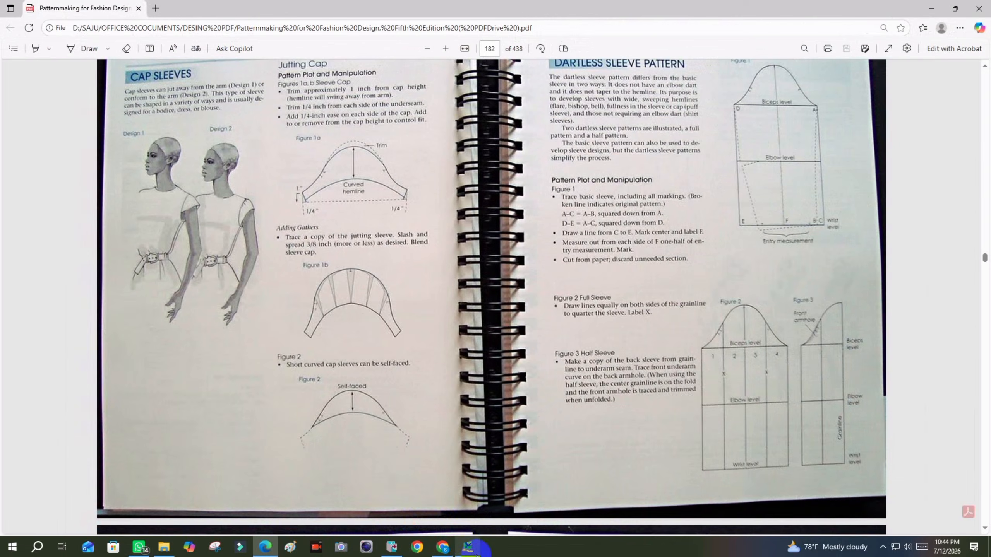
click(467, 547)
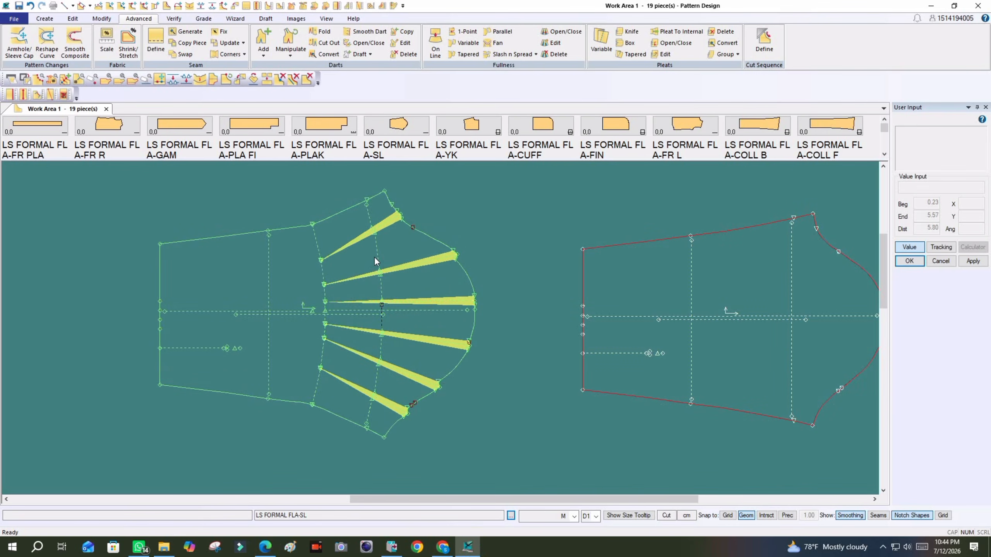
drag(381, 288, 382, 268)
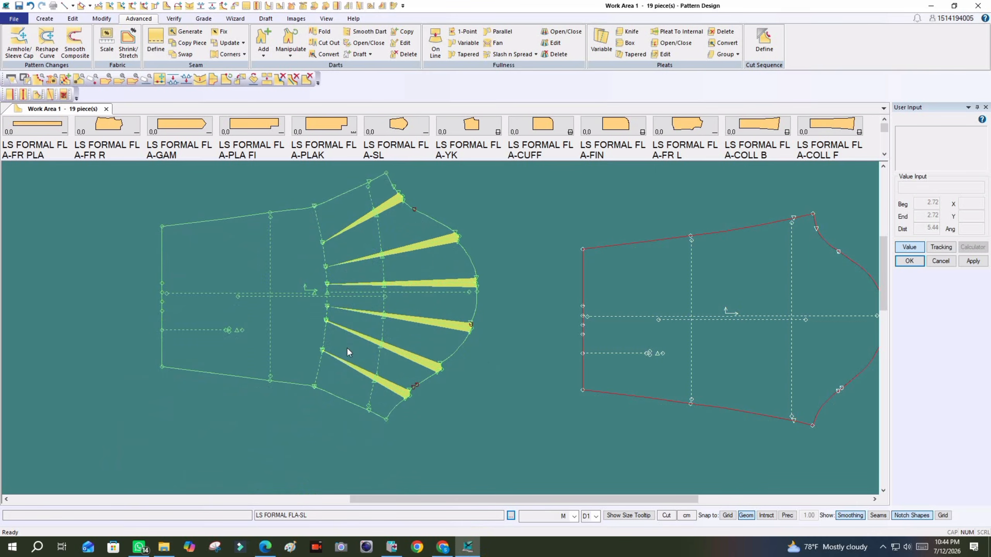
Switch to the patternmaking PDF in Edge and examine the sleeve chapter's puff, circular hemline, bell, petal and lantern sleeve diagrams
click(265, 547)
scroll(450, 314, down, 10)
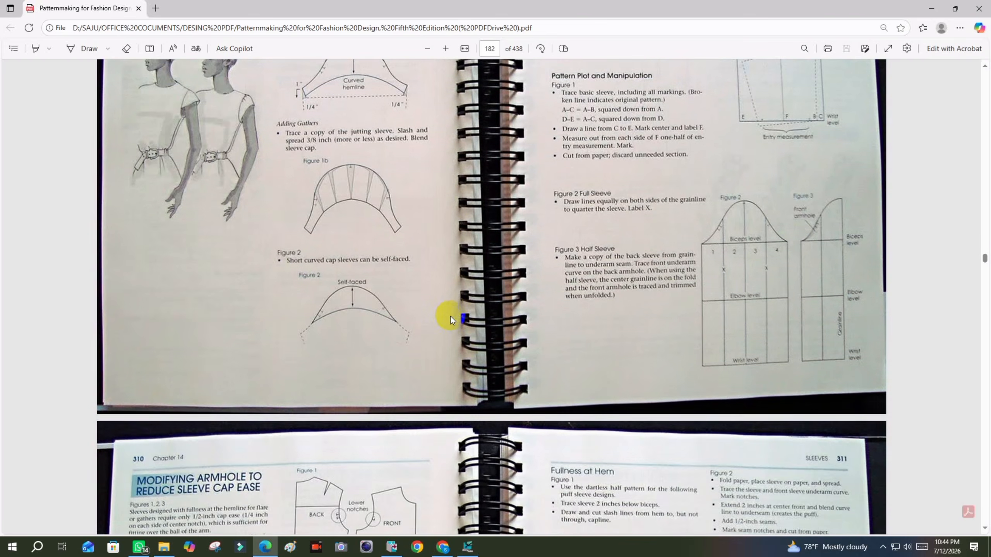
scroll(449, 321, down, 10)
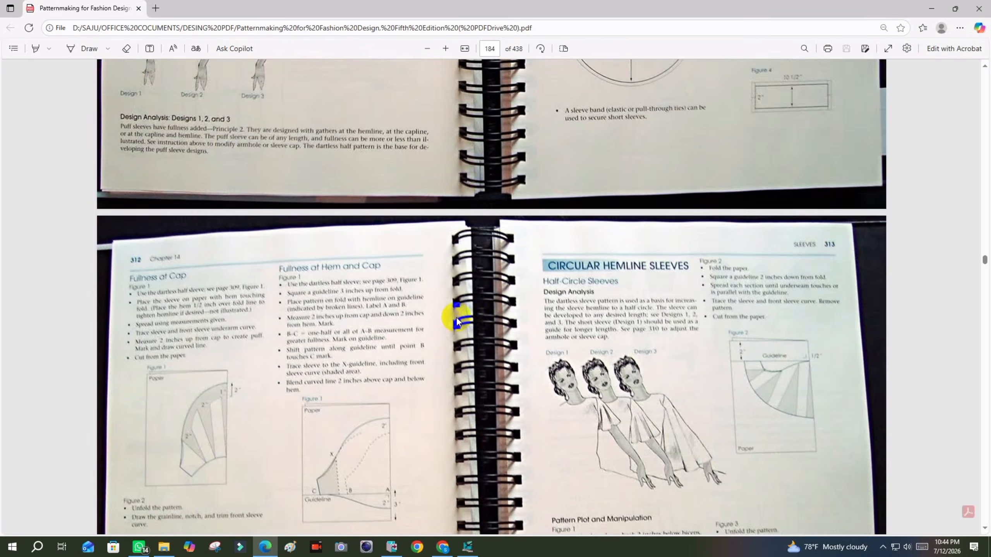
scroll(437, 326, down, 10)
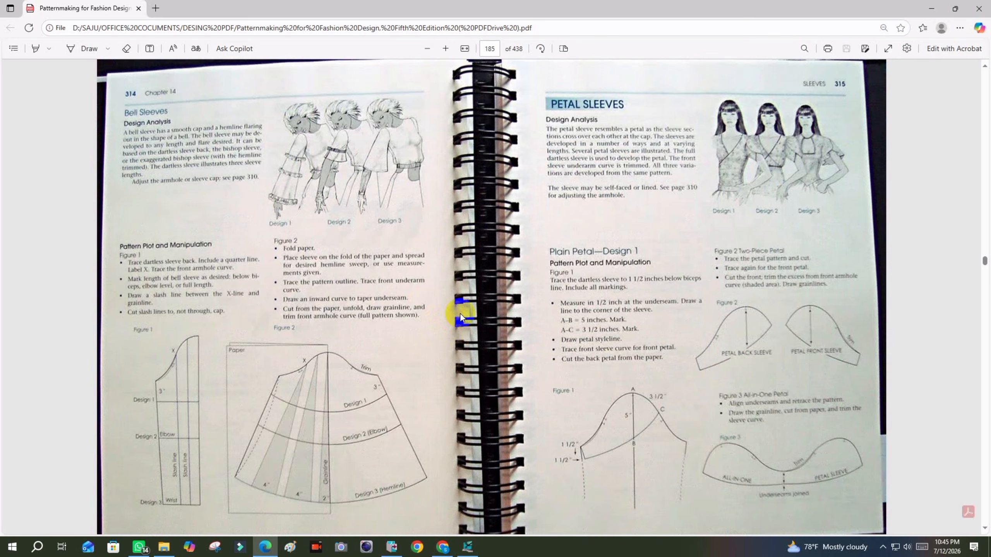
scroll(459, 313, down, 10)
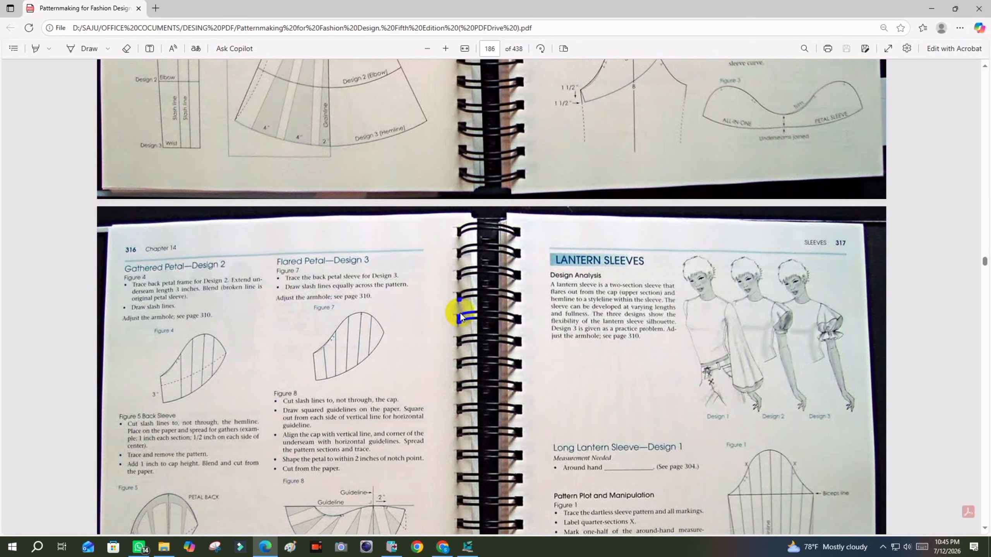
scroll(460, 315, down, 4)
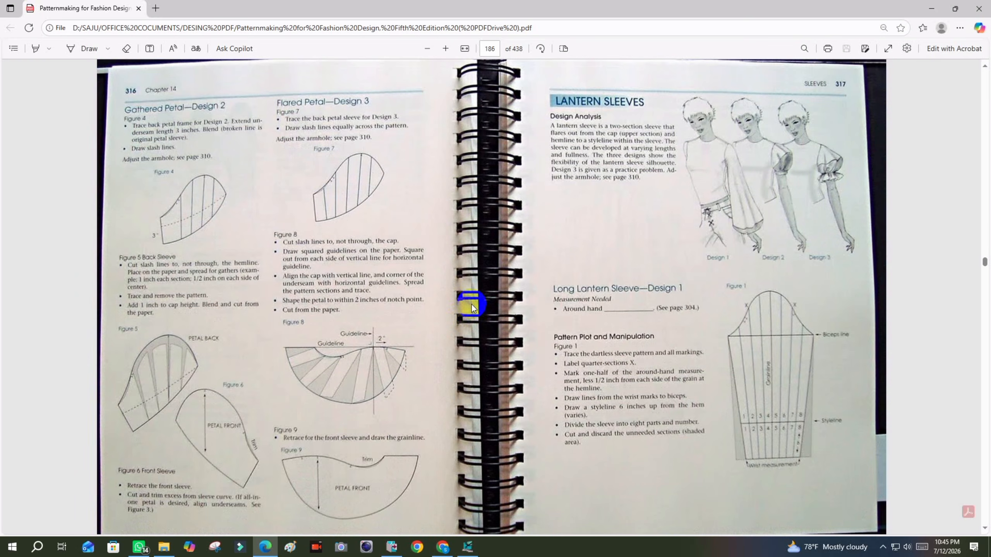
scroll(471, 305, down, 1)
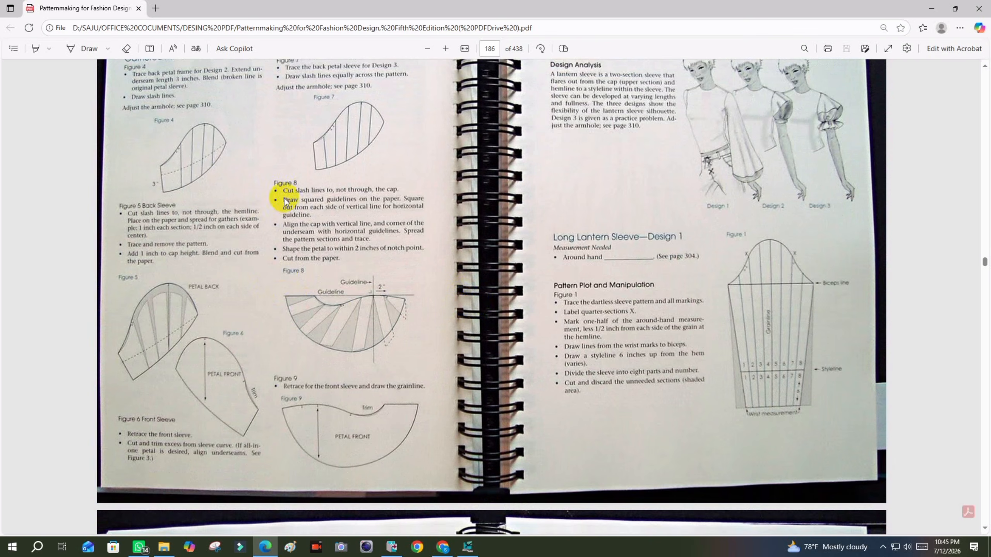
scroll(725, 281, up, 1)
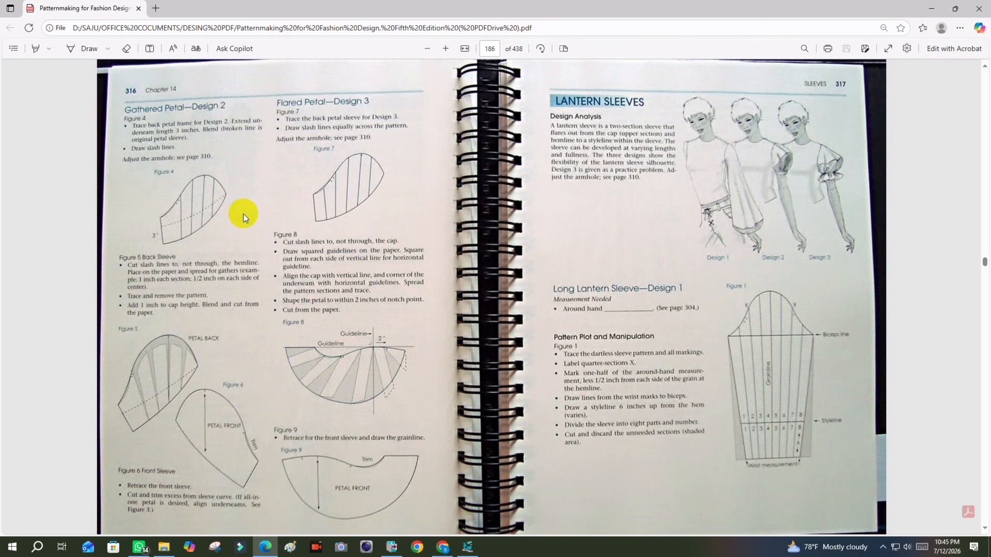
scroll(329, 340, up, 20)
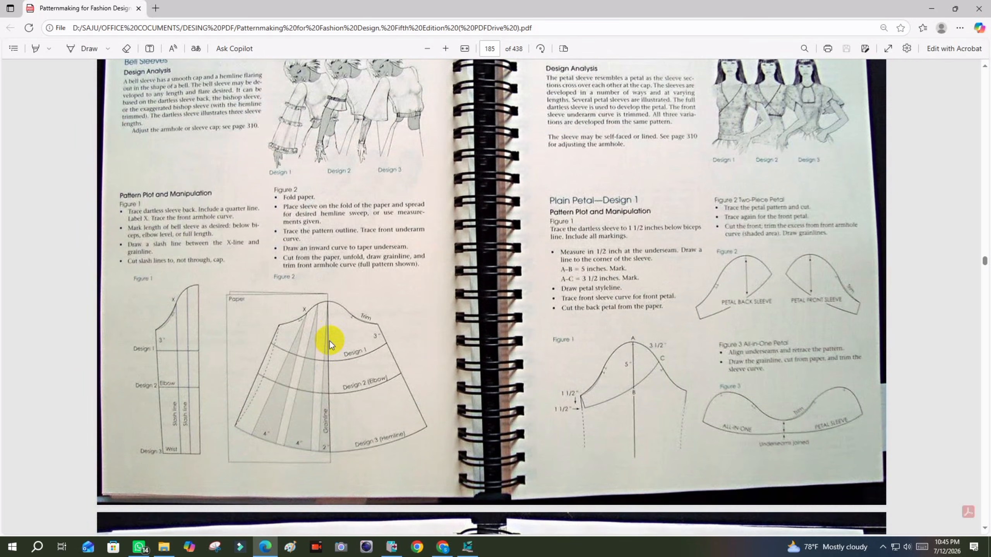
scroll(329, 341, up, 8)
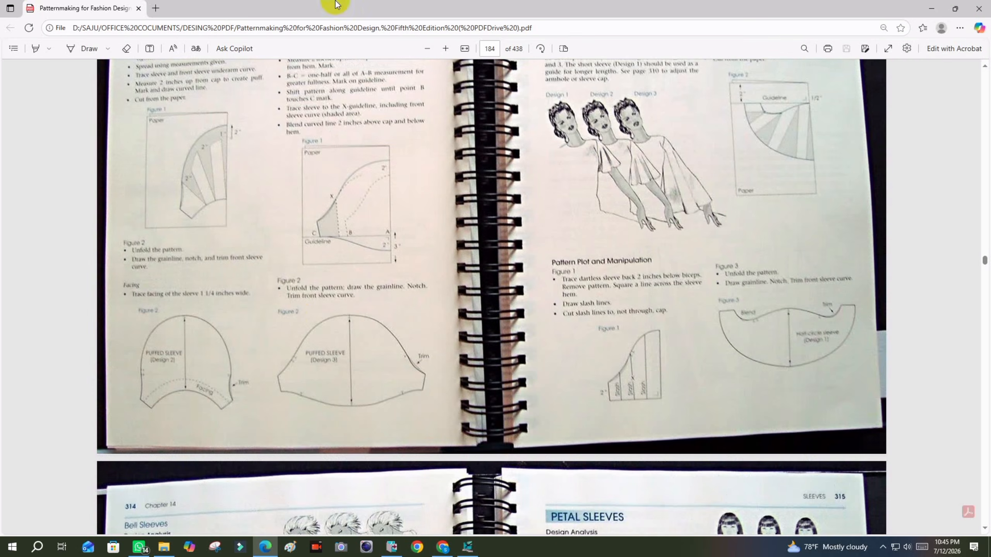
Switch back to the Pattern Design work area and reposition the unpleated and pleated sleeves
click(467, 547)
drag(644, 338, 691, 326)
drag(380, 294, 359, 318)
scroll(279, 210, up, 1)
click(323, 290)
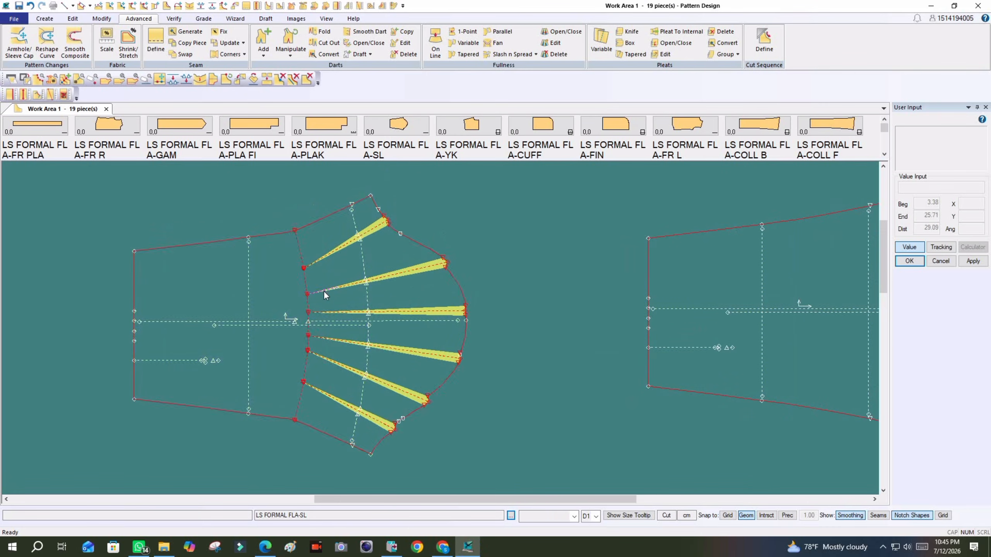
Merge the two segments of the pleated sleeve's upper underarm seam on either side of the slash baseline with Combine Lines
scroll(380, 224, up, 4)
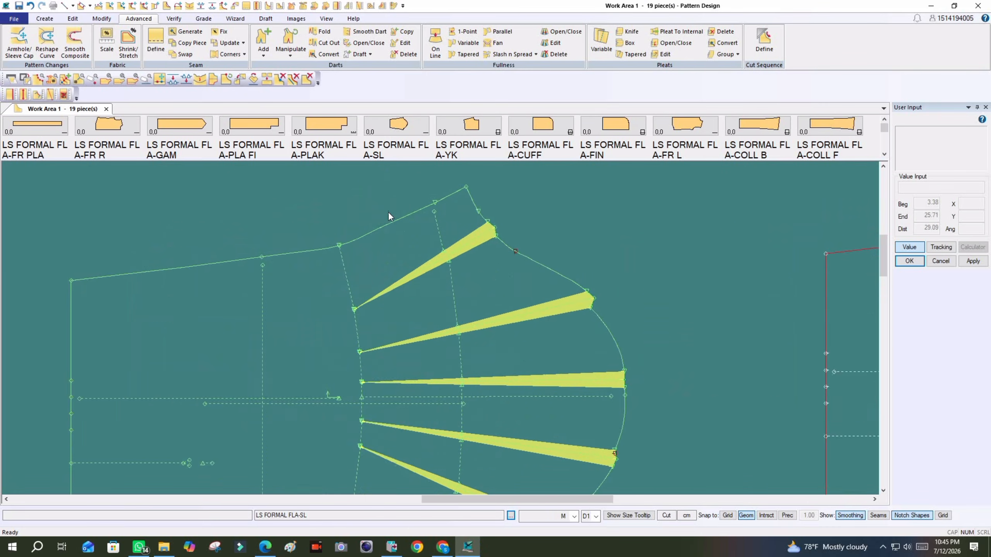
click(101, 18)
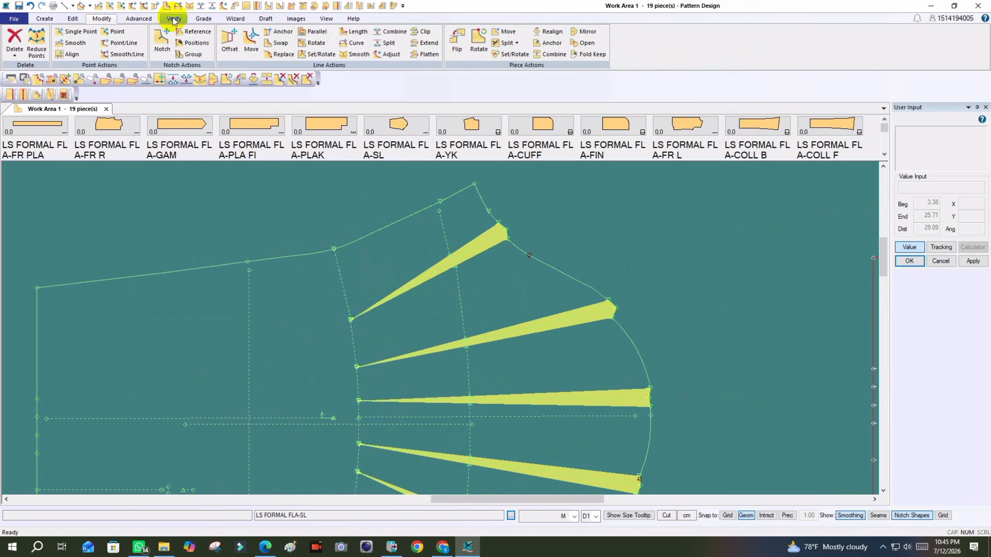
click(426, 42)
click(390, 31)
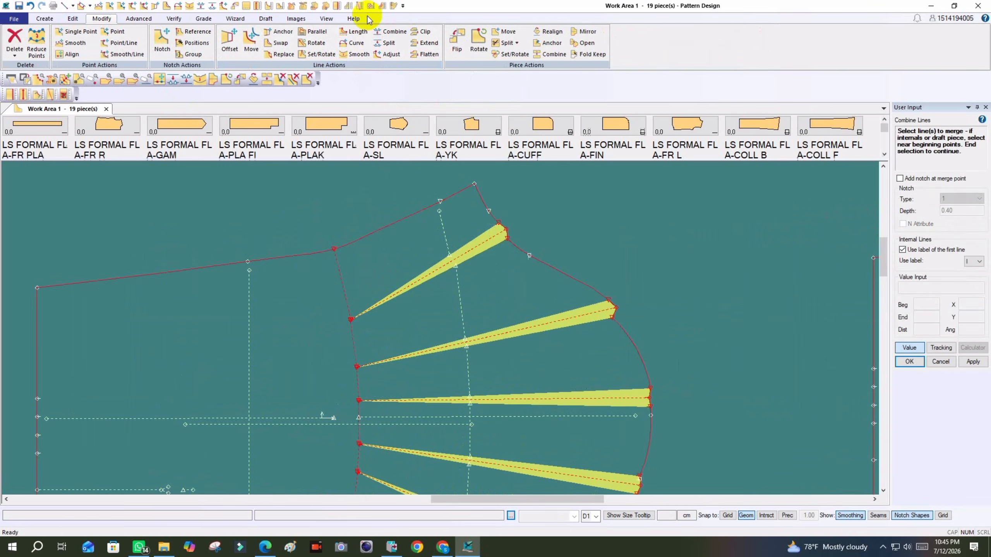
click(317, 256)
right_click(360, 223)
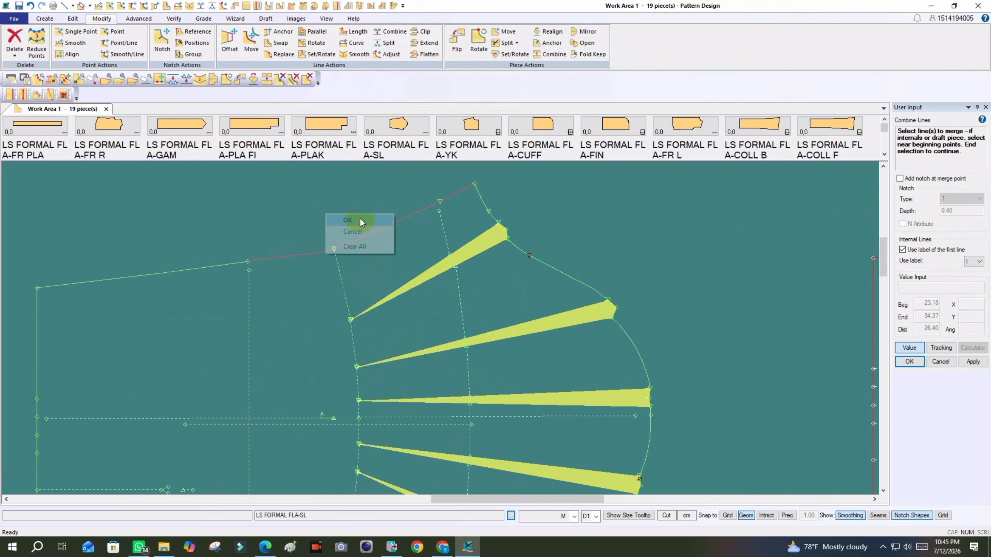
click(360, 222)
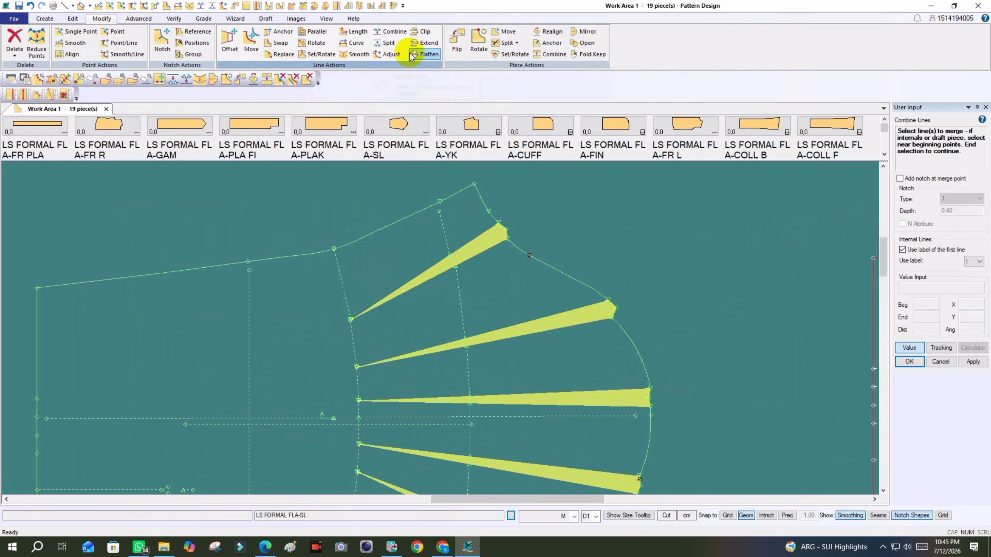
Smooth the pleated sleeve's merged upper underarm seam into a continuous curve with Smooth Line
click(355, 53)
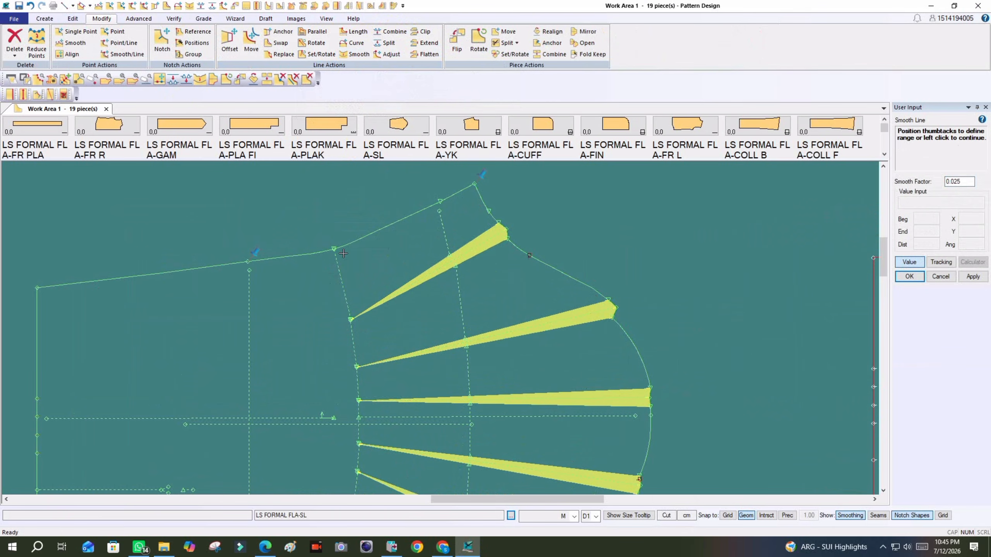
click(412, 211)
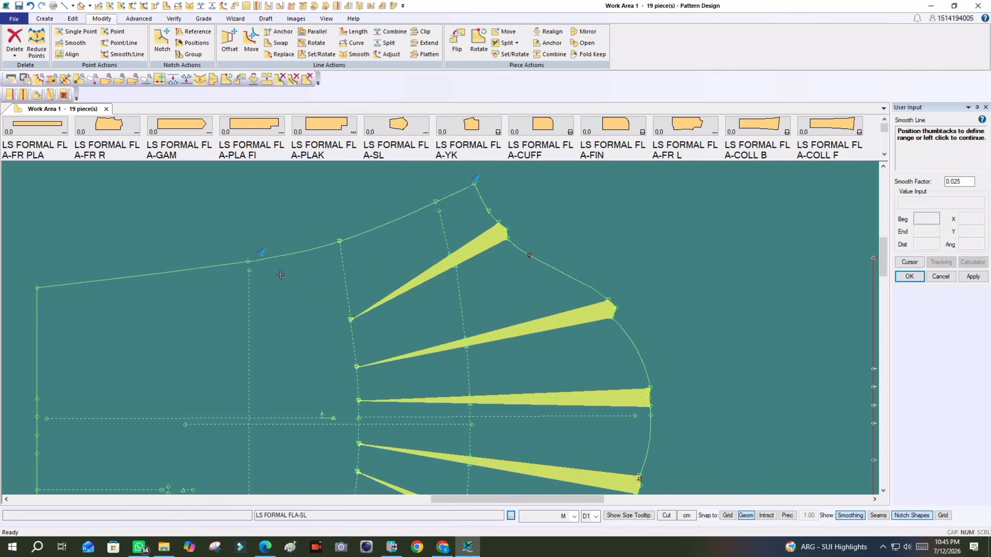
right_click(369, 221)
click(370, 229)
Smooth the pleated sleeve's lower underarm seam between the elbow line and the underarm point, and end the Smooth Line command
scroll(363, 185, down, 6)
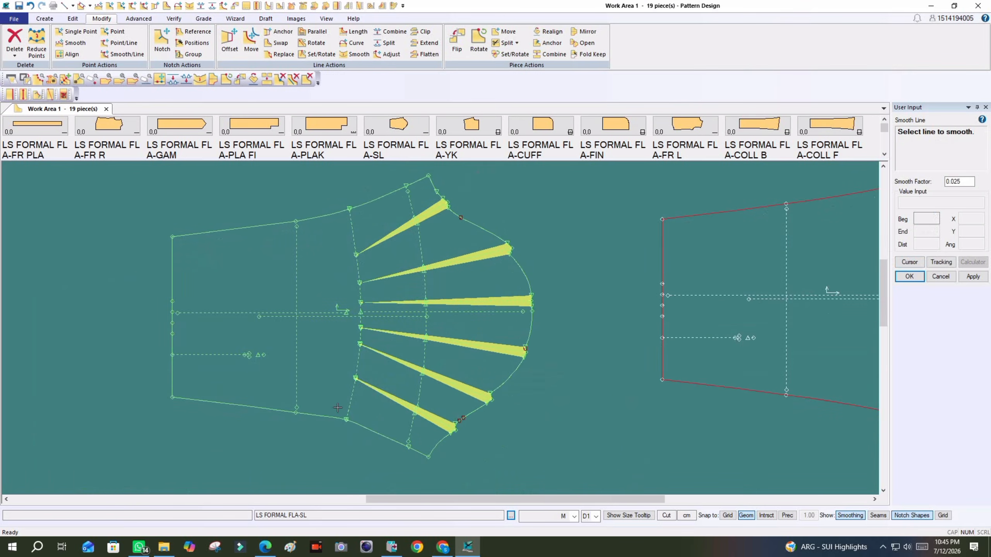
click(387, 437)
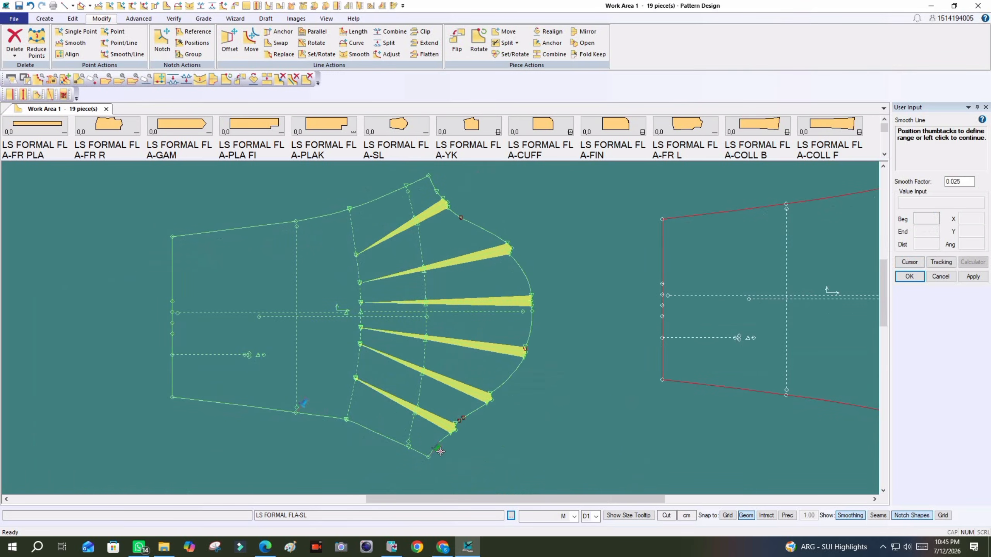
drag(440, 451, 403, 439)
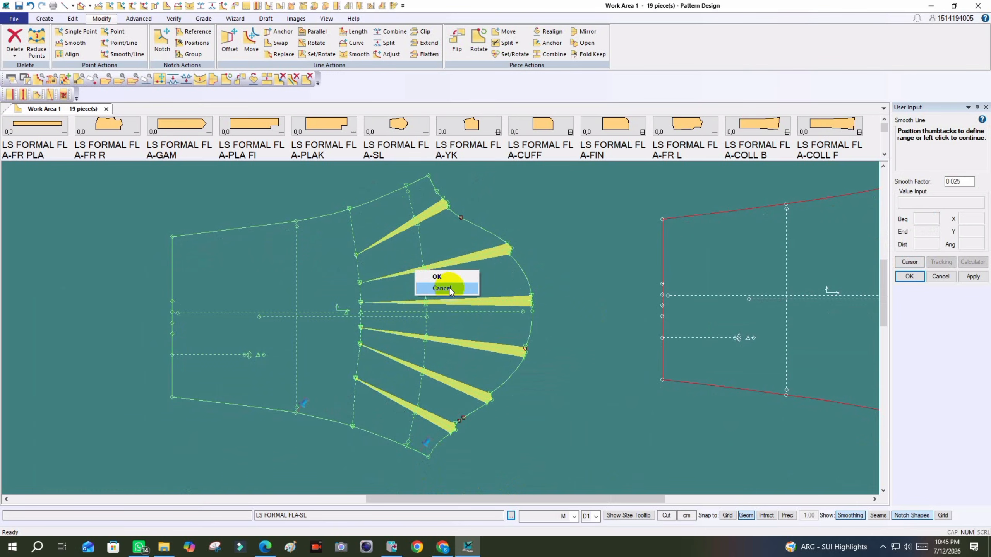
click(450, 288)
right_click(317, 284)
click(303, 287)
Reposition the unpleated and smoothed pleated sleeves beside each other with a clear gap
scroll(292, 285, down, 2)
drag(726, 296, 684, 305)
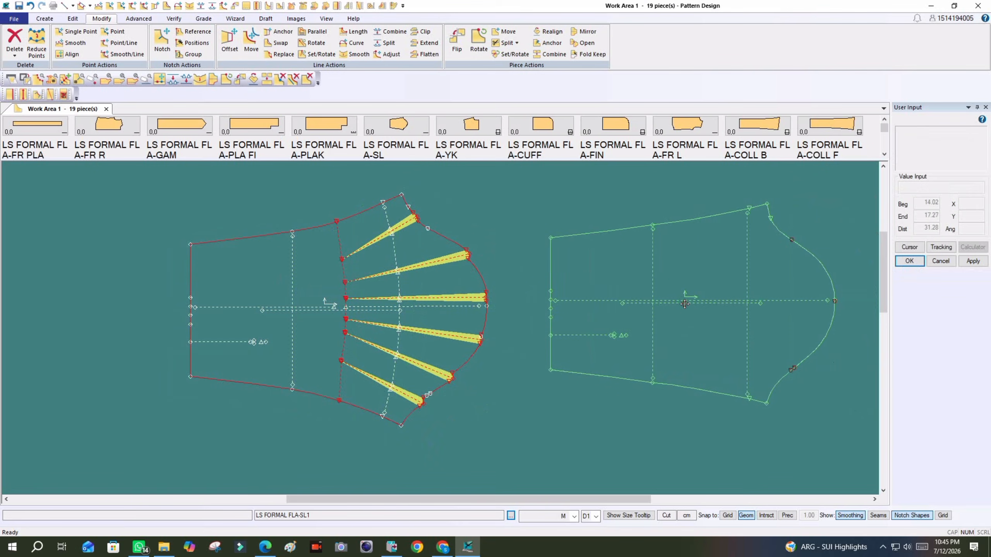
drag(550, 238, 607, 261)
scroll(190, 226, down, 1)
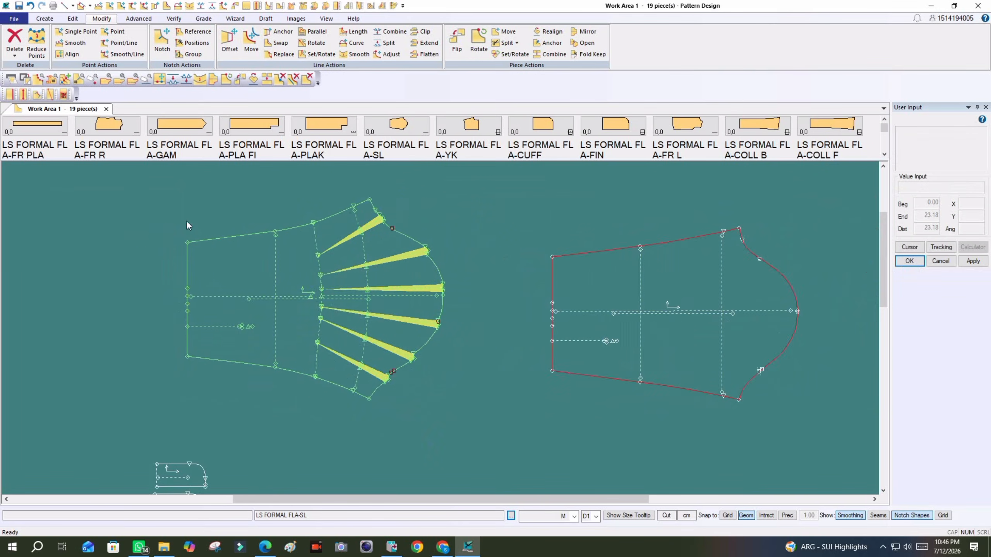
drag(332, 270, 281, 280)
drag(720, 280, 689, 281)
Fold the two uppermost knife pleats on the sleeve cap with Pleat Fold, picking each pleat's fold points
scroll(318, 240, up, 4)
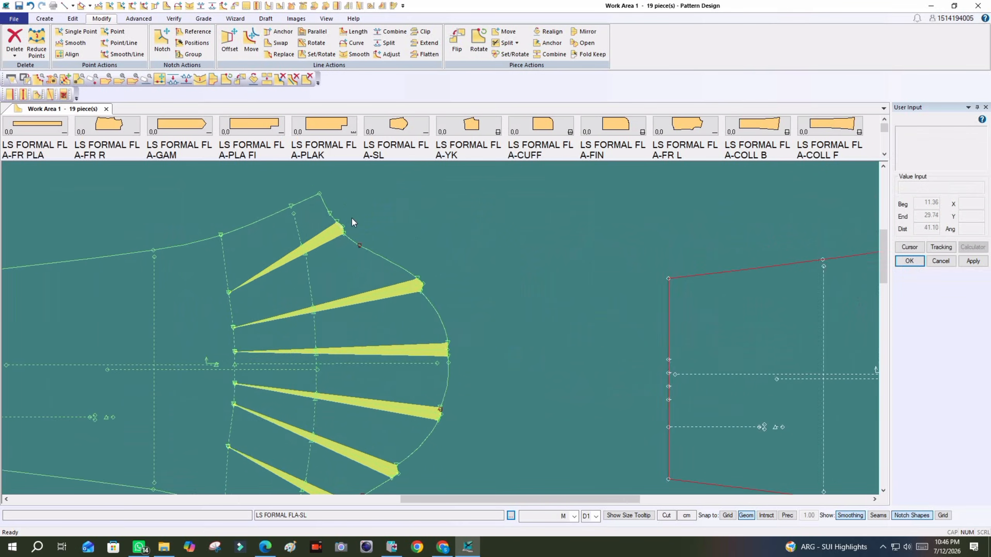
click(73, 18)
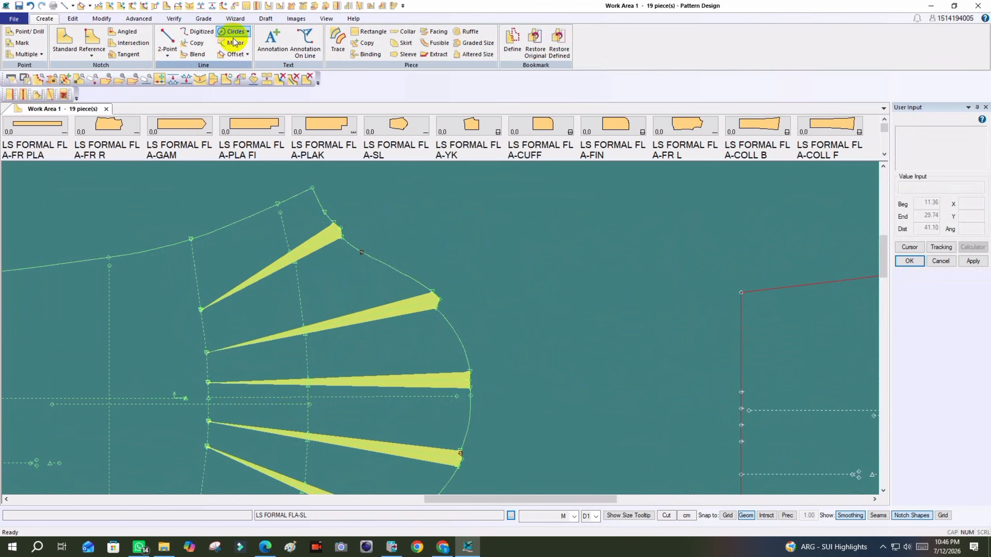
click(174, 18)
click(194, 42)
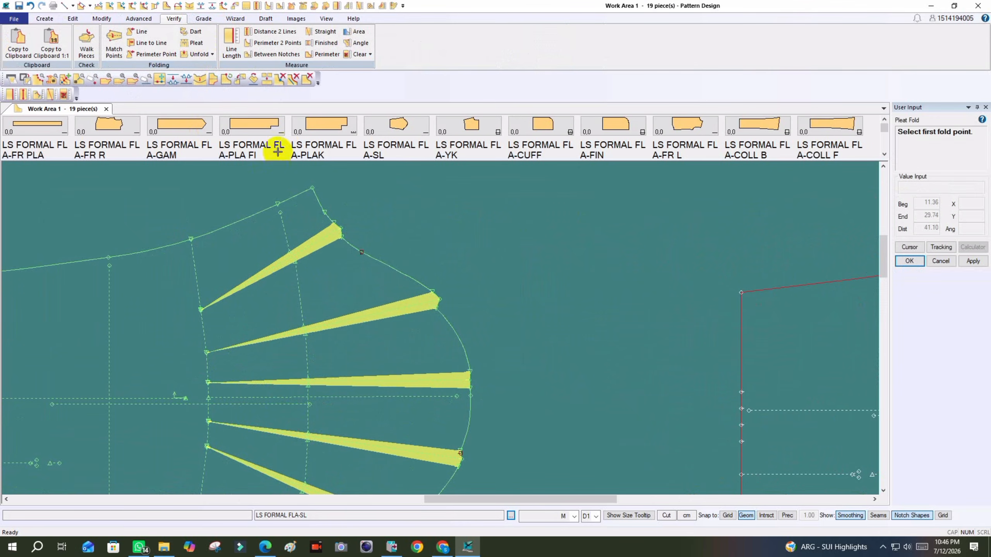
scroll(347, 246, up, 4)
click(350, 251)
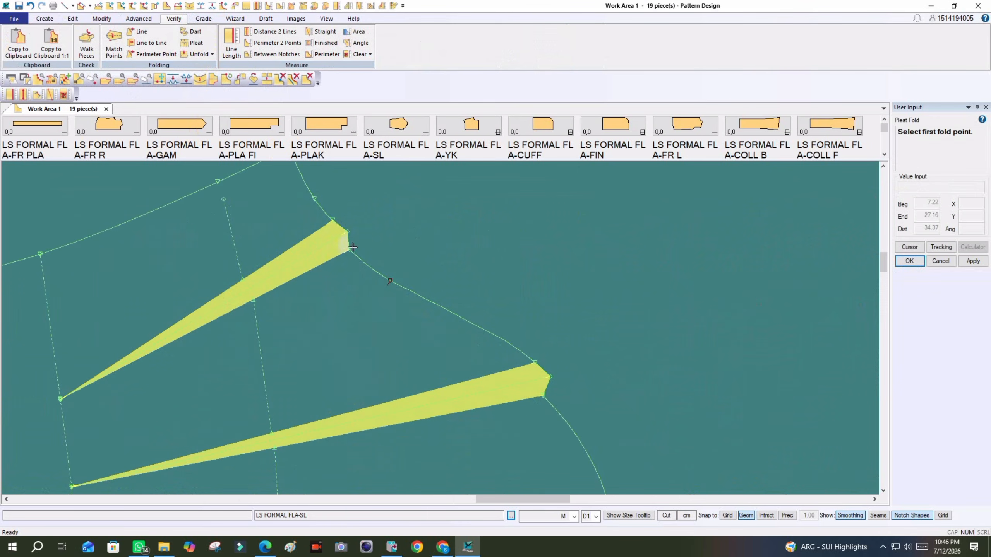
click(334, 218)
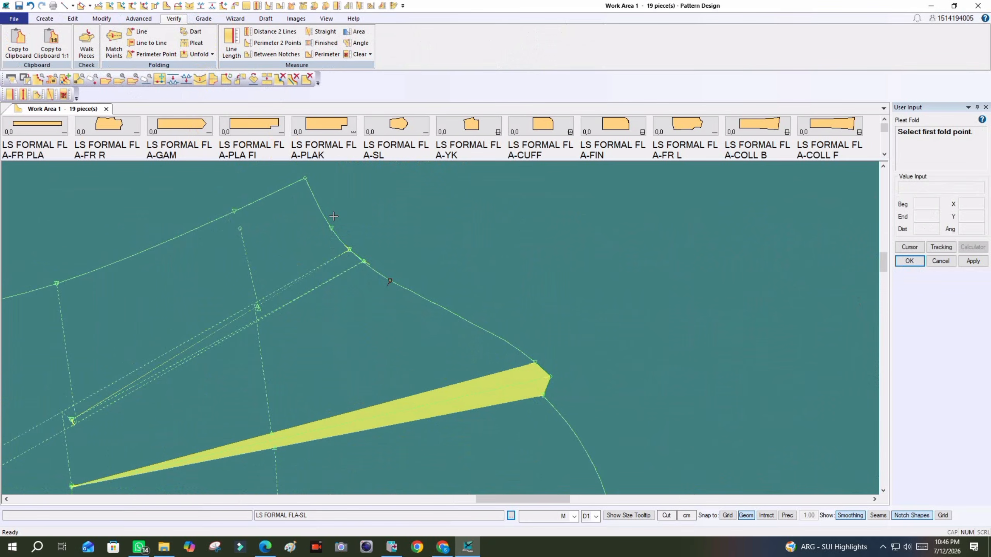
scroll(332, 217, down, 2)
click(471, 311)
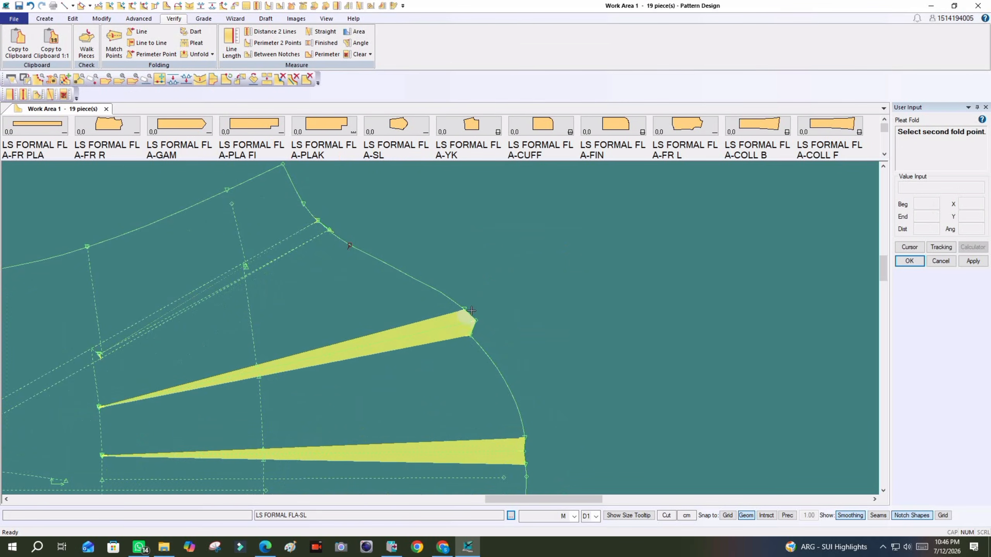
click(472, 332)
scroll(473, 332, down, 3)
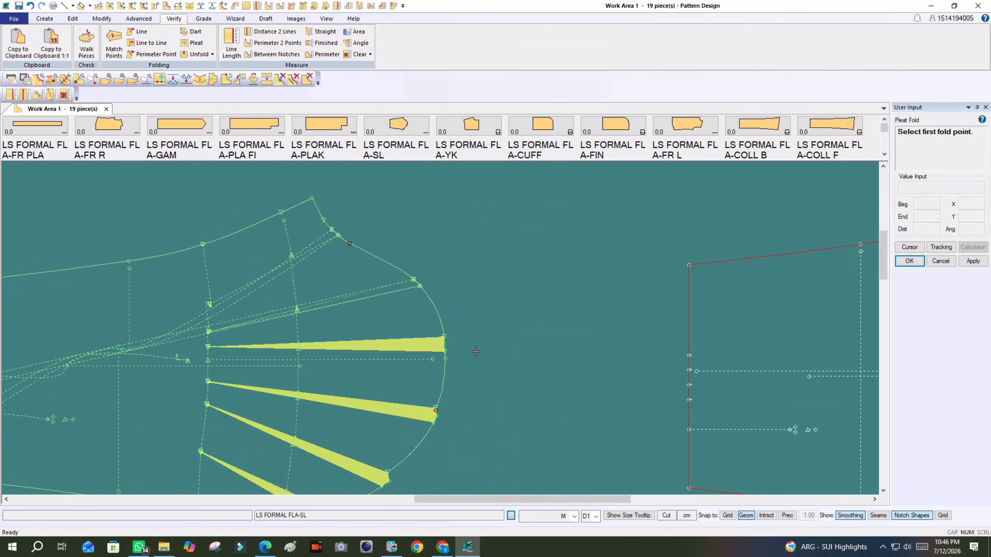
Fold the third and fourth knife pleats on the sleeve cap by picking their fold points
scroll(442, 336, up, 2)
scroll(442, 336, up, 2)
click(437, 342)
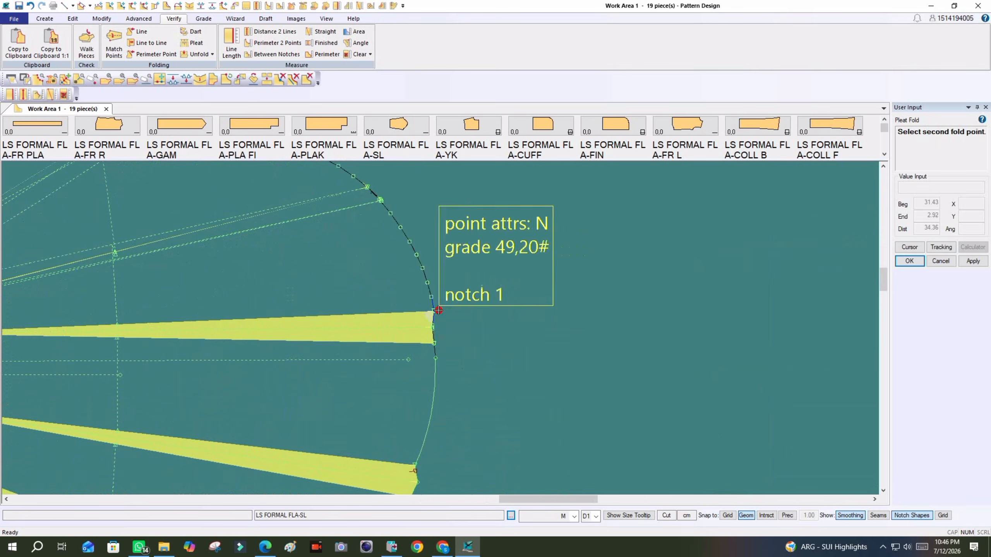
click(438, 312)
scroll(441, 265, down, 1)
scroll(438, 219, down, 2)
scroll(429, 349, up, 1)
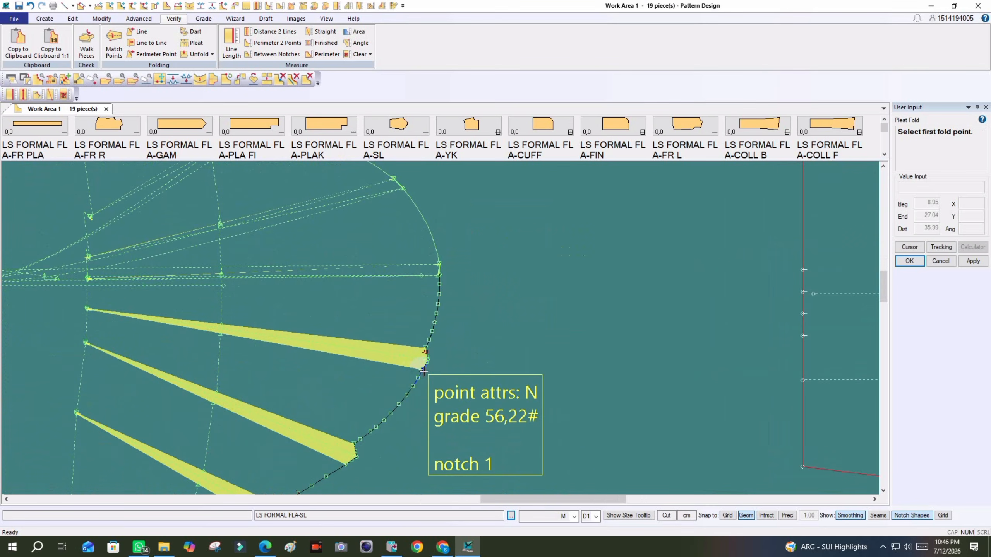
click(428, 349)
click(429, 348)
Fold the two remaining lower knife pleats on the sleeve cap
scroll(503, 228, down, 3)
scroll(397, 407, up, 2)
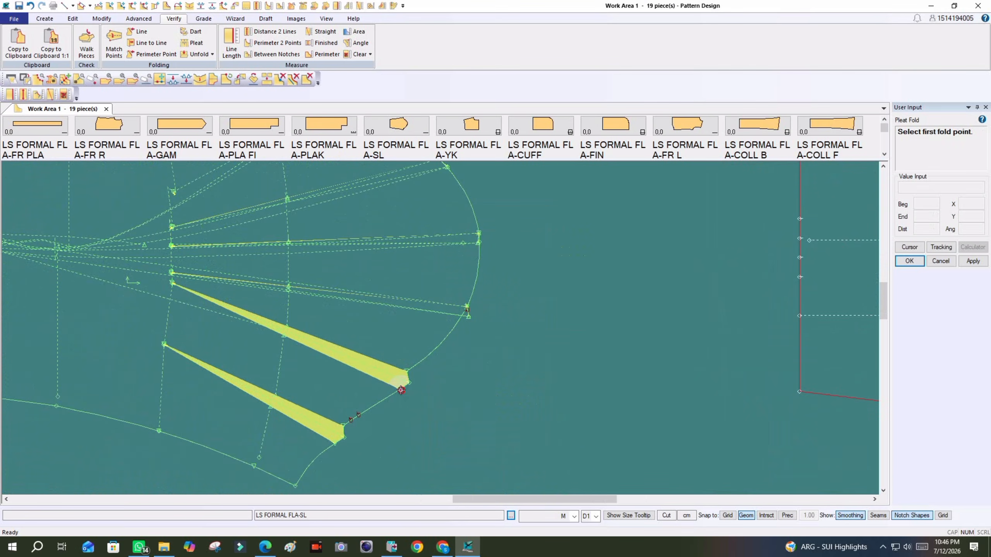
click(406, 376)
scroll(403, 378, down, 3)
scroll(399, 381, up, 2)
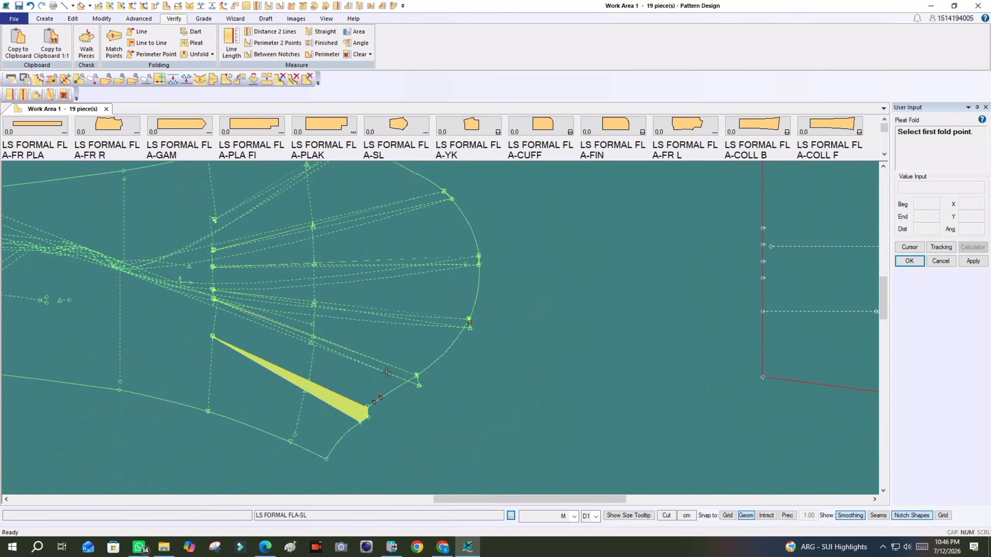
click(361, 423)
click(568, 314)
Move the unpleated sleeve clear of the folded sleeve and try to unfold the sleeve cap pleats with Unfold
scroll(561, 371, down, 3)
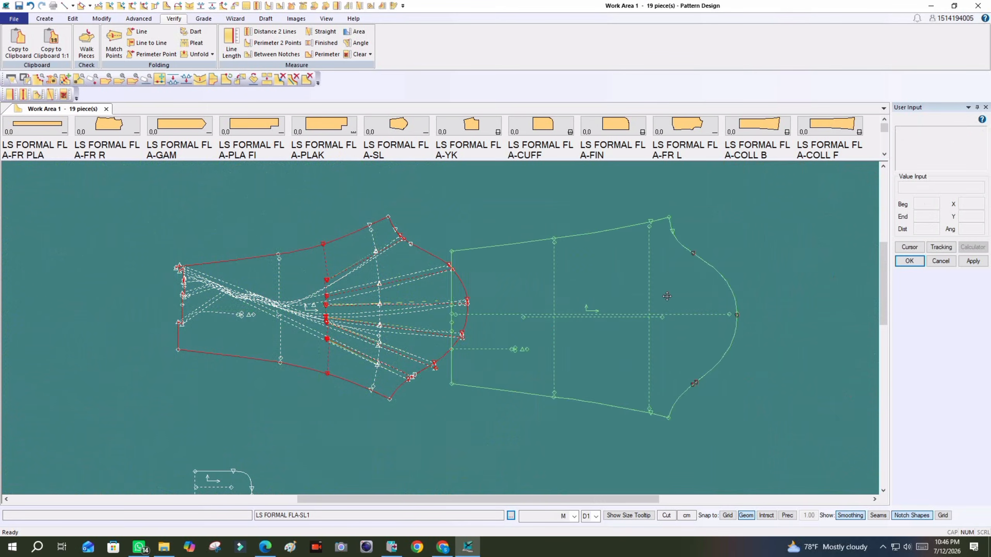
click(828, 285)
click(461, 277)
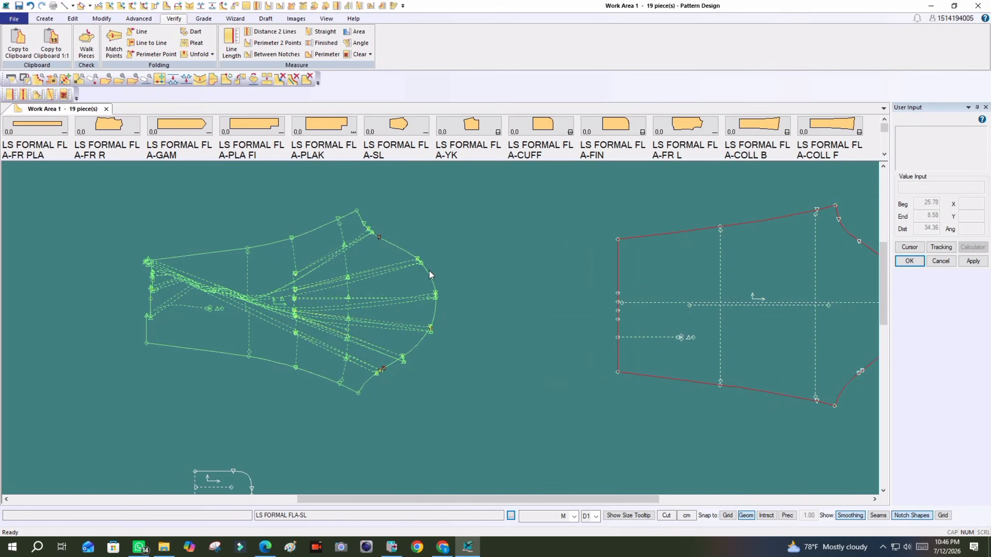
click(198, 55)
click(210, 65)
click(329, 300)
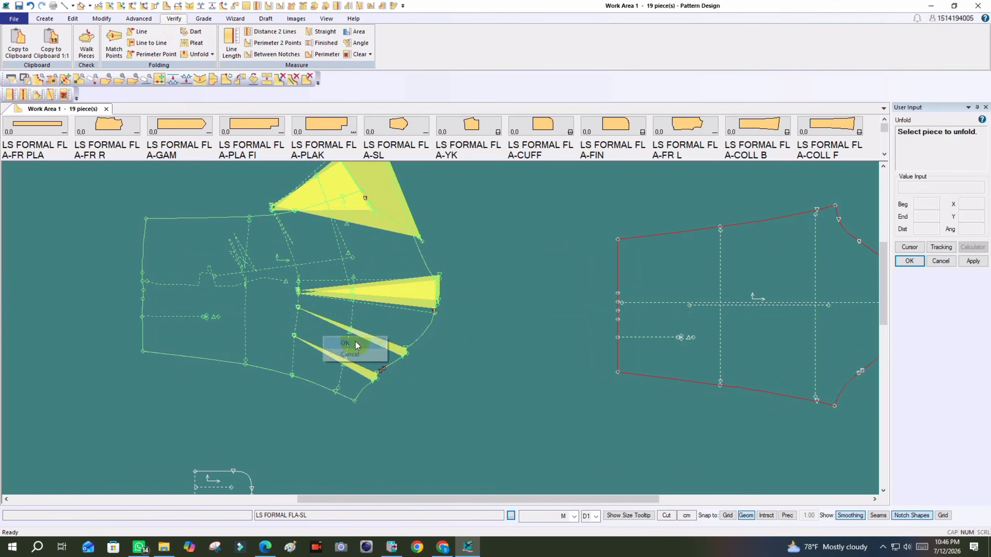
Undo the unfolding attempt and all the pleat folds on the sleeve cap
click(32, 5)
click(31, 7)
click(31, 8)
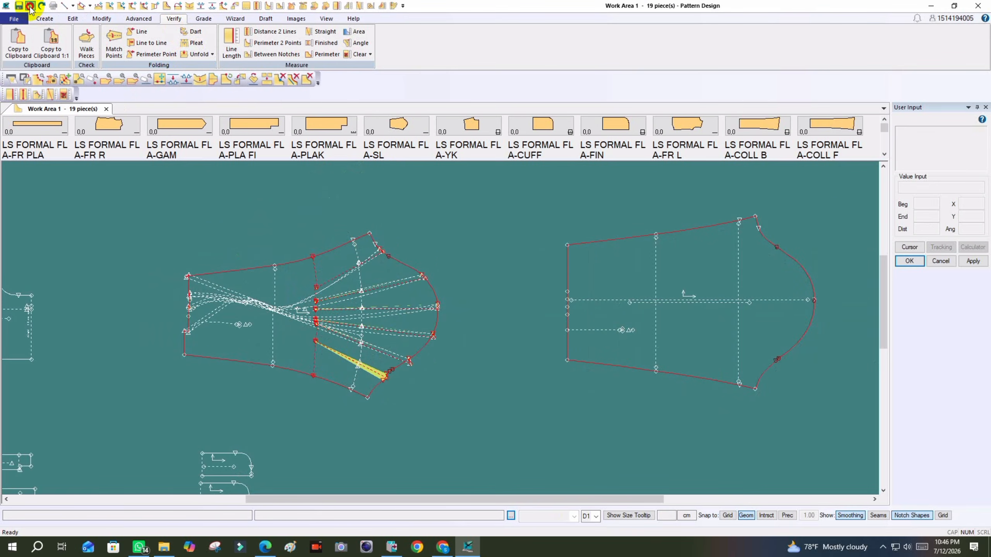
click(31, 7)
click(31, 8)
click(31, 8)
click(31, 8)
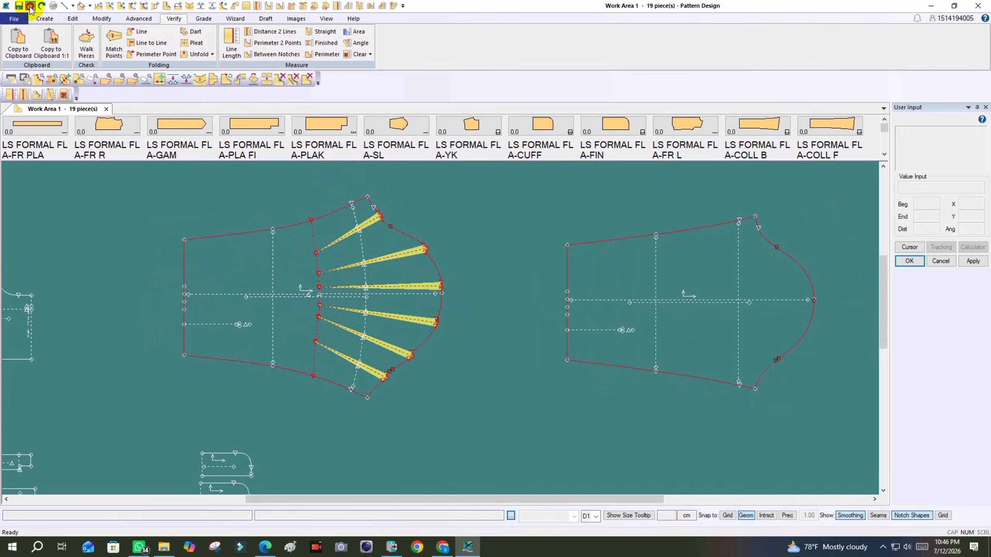
Arrange the pleated and unpleated sleeves side by side at the same height in the middle of the work area
scroll(73, 207, down, 1)
drag(604, 263, 647, 255)
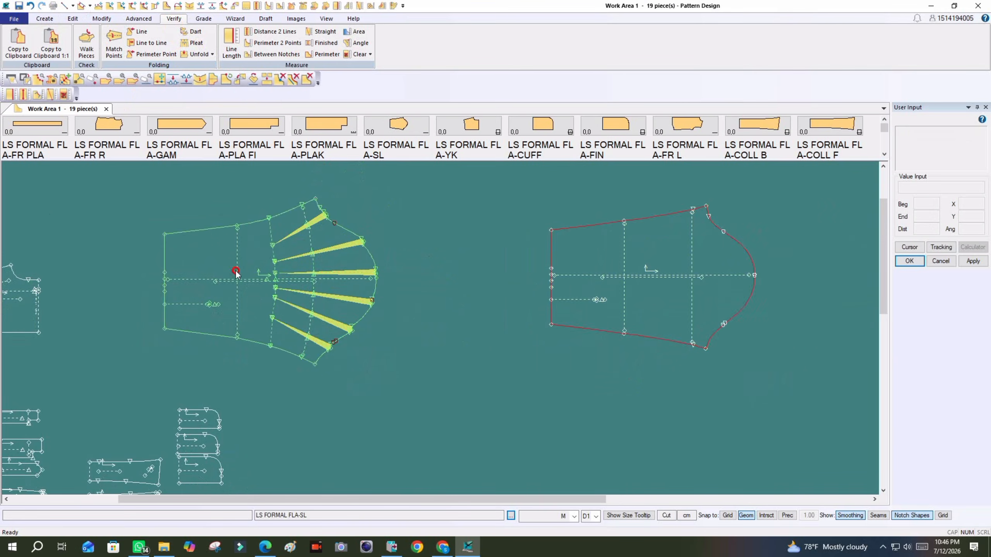
drag(237, 275, 381, 283)
scroll(260, 315, down, 3)
scroll(510, 288, up, 4)
drag(456, 311, 540, 304)
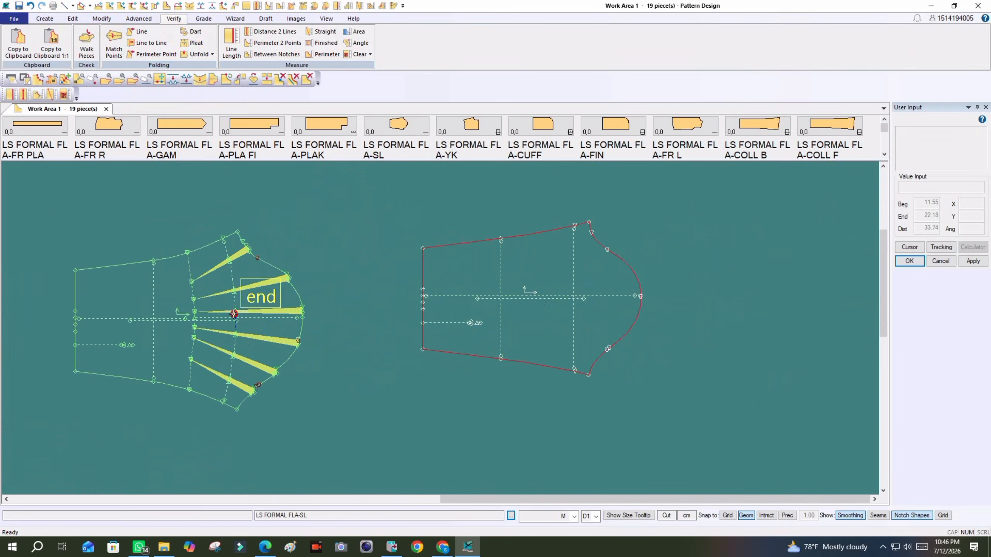
drag(241, 314, 354, 302)
drag(516, 312, 608, 303)
drag(343, 312, 397, 310)
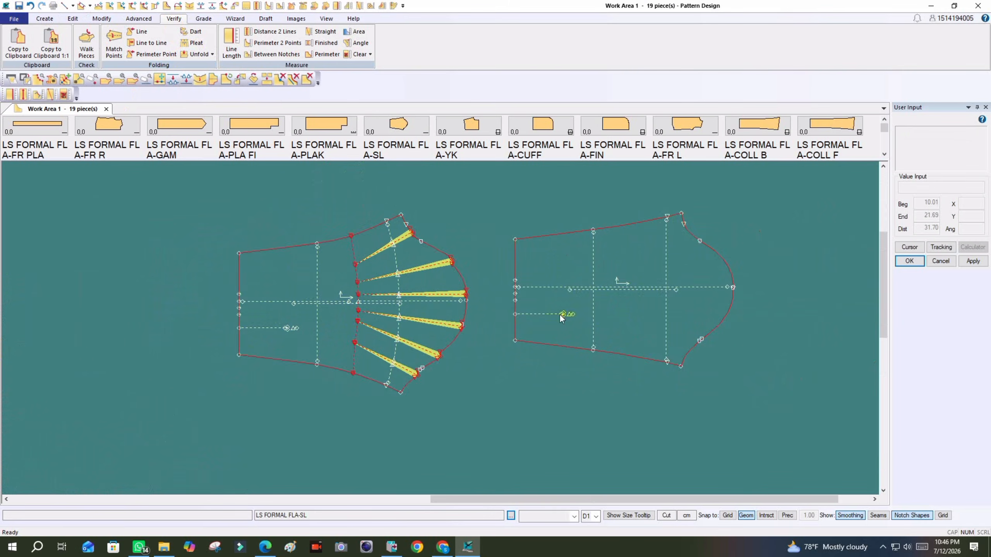
drag(627, 314, 629, 337)
drag(351, 308, 355, 322)
drag(617, 309, 603, 316)
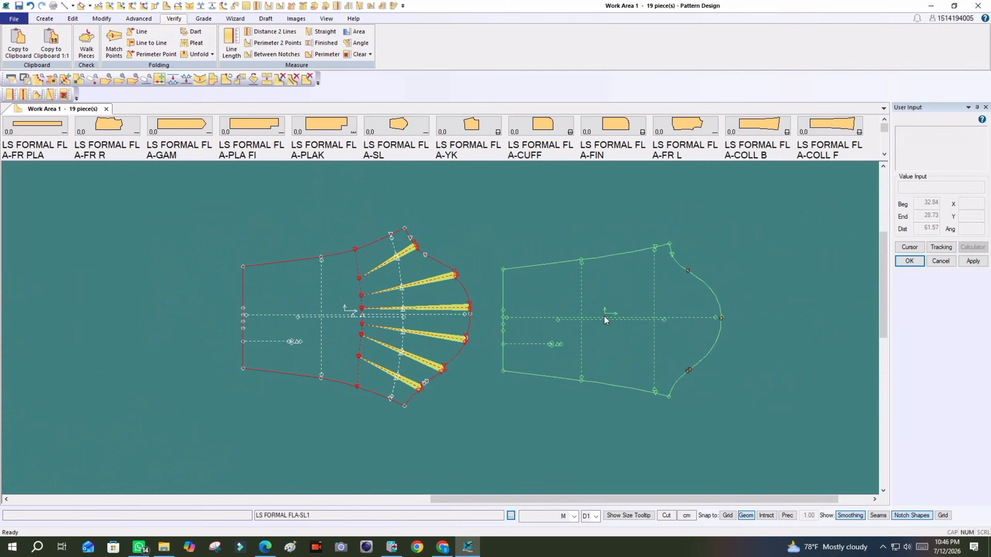